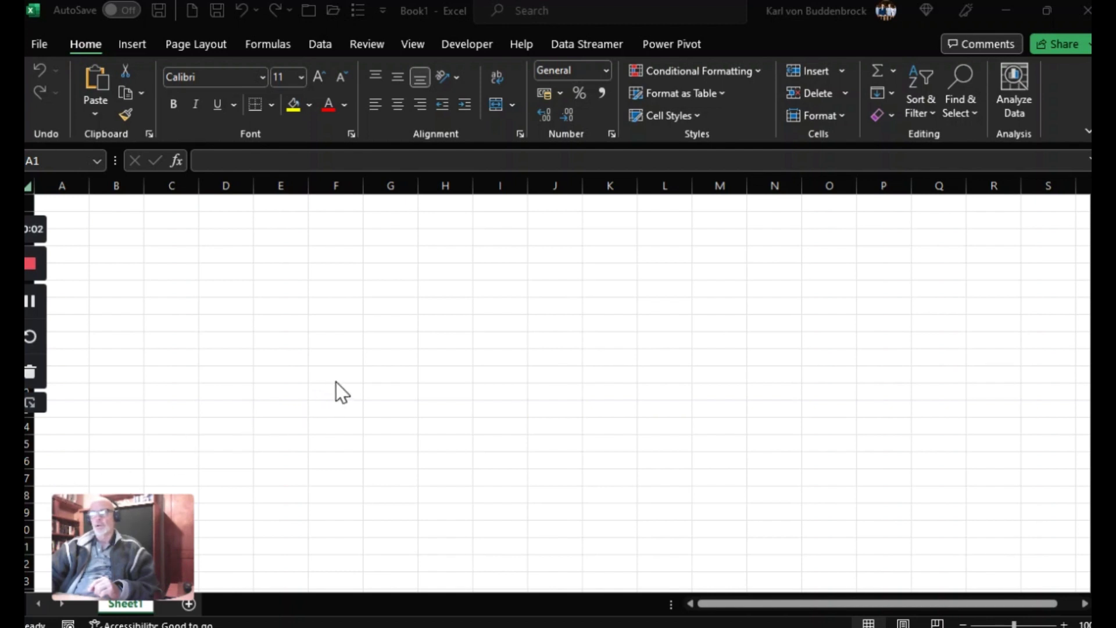
pyautogui.moveTo(103, 514); pyautogui.dragTo(103, 476)
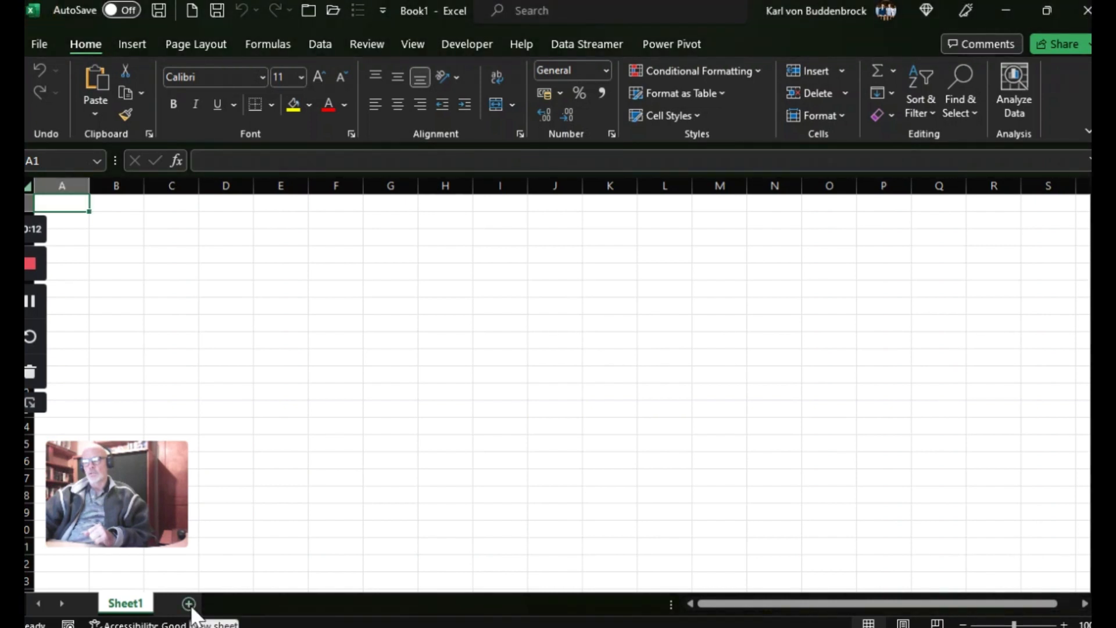
# Add two new worksheets to the workbook
pyautogui.click(191, 606)
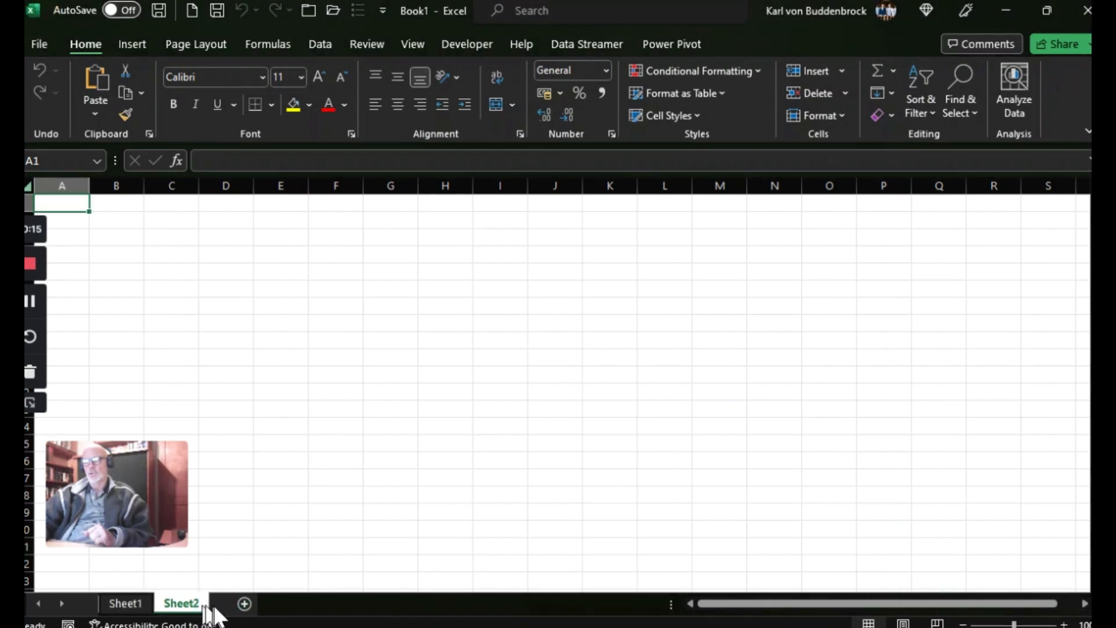
pyautogui.click(244, 605)
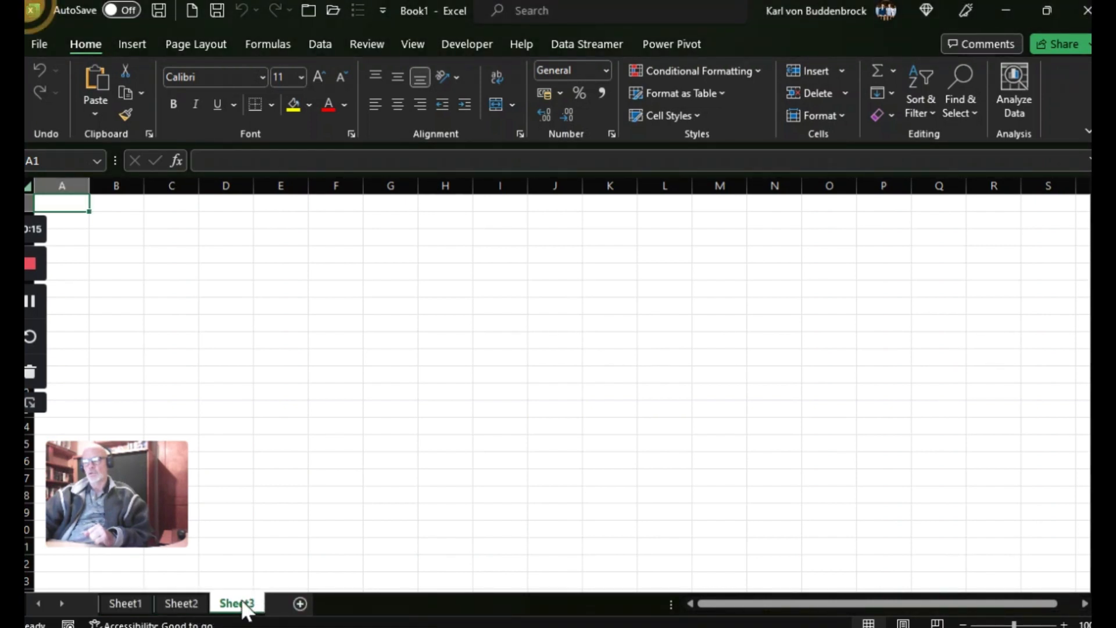
# Rename the first two worksheets with the two people's first names and the third worksheet as Consolidation
pyautogui.click(133, 606)
pyautogui.doubleClick(136, 607)
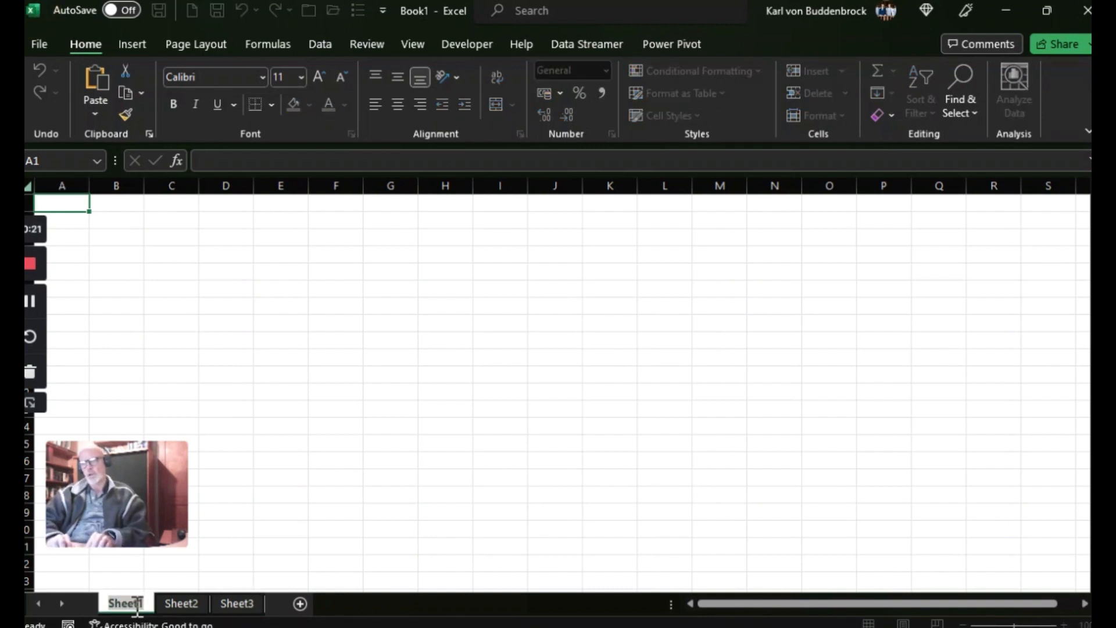
pyautogui.write('John')
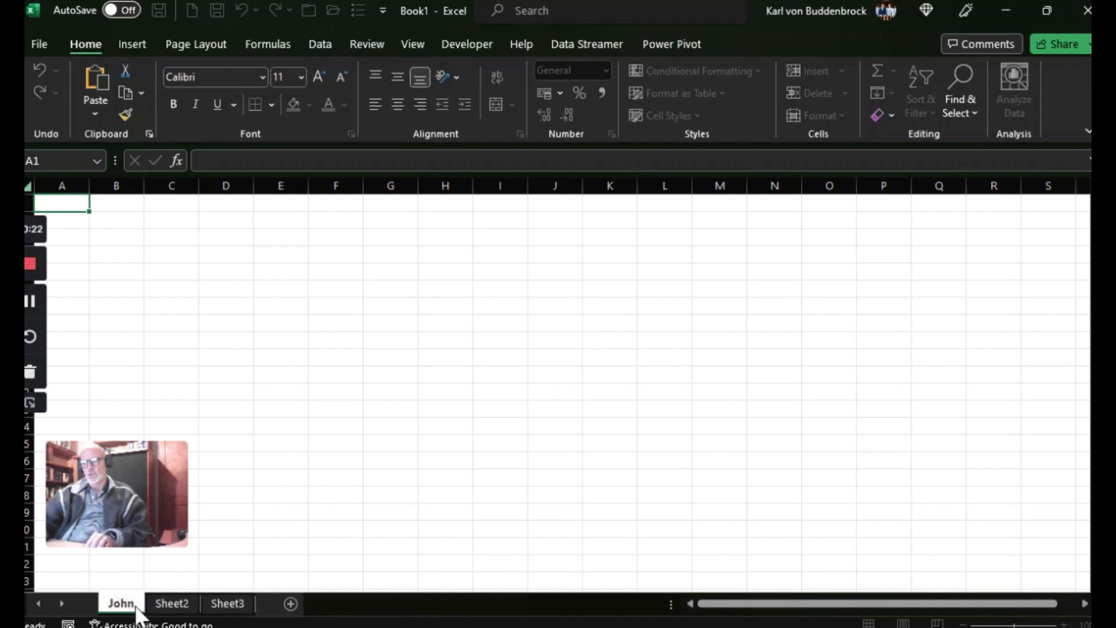
pyautogui.press('Return')
pyautogui.doubleClick(172, 605)
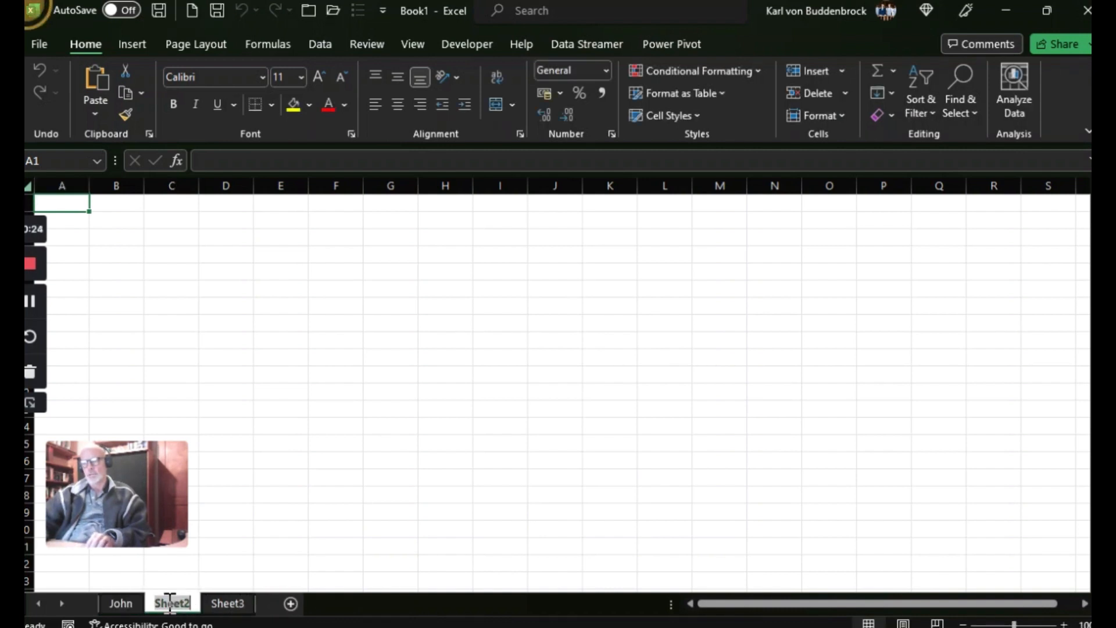
pyautogui.write('Jenny')
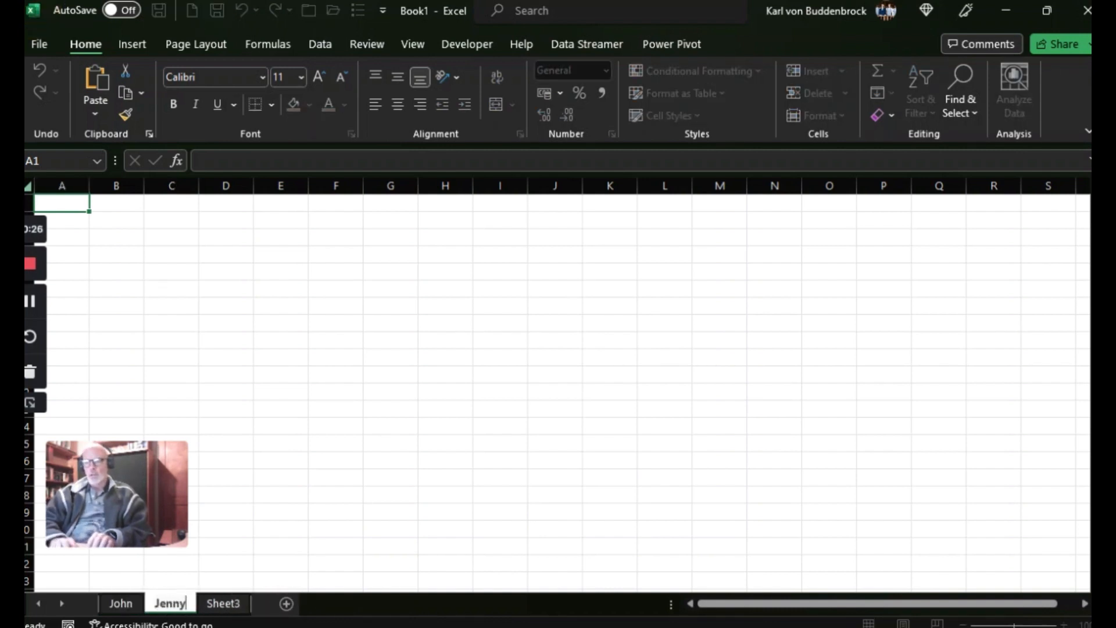
pyautogui.press('Return')
pyautogui.doubleClick(214, 606)
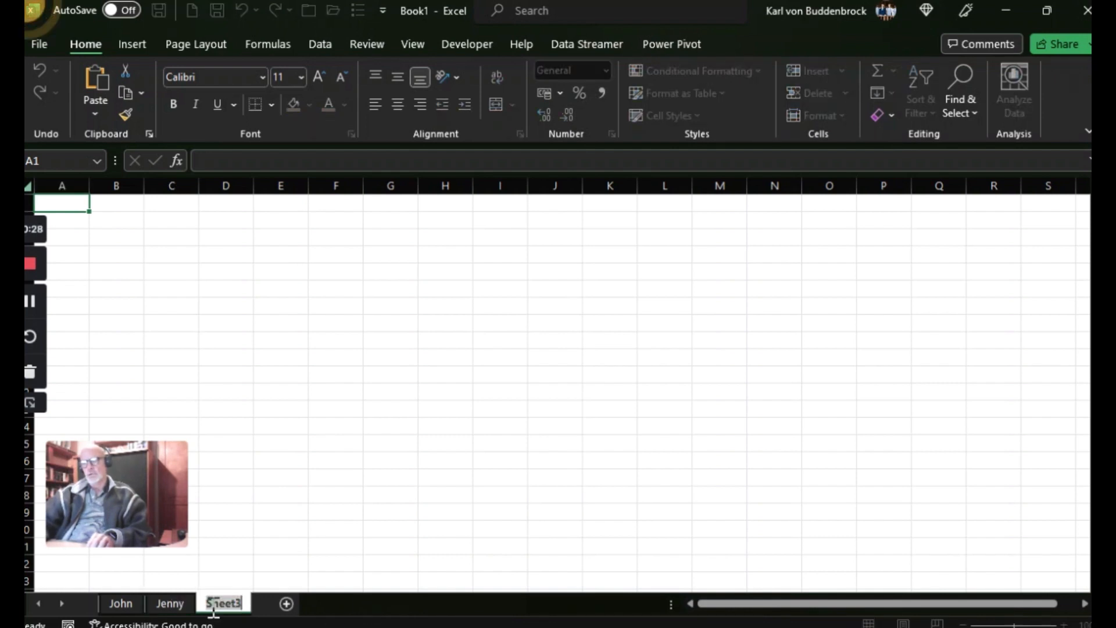
pyautogui.write('Consolidation')
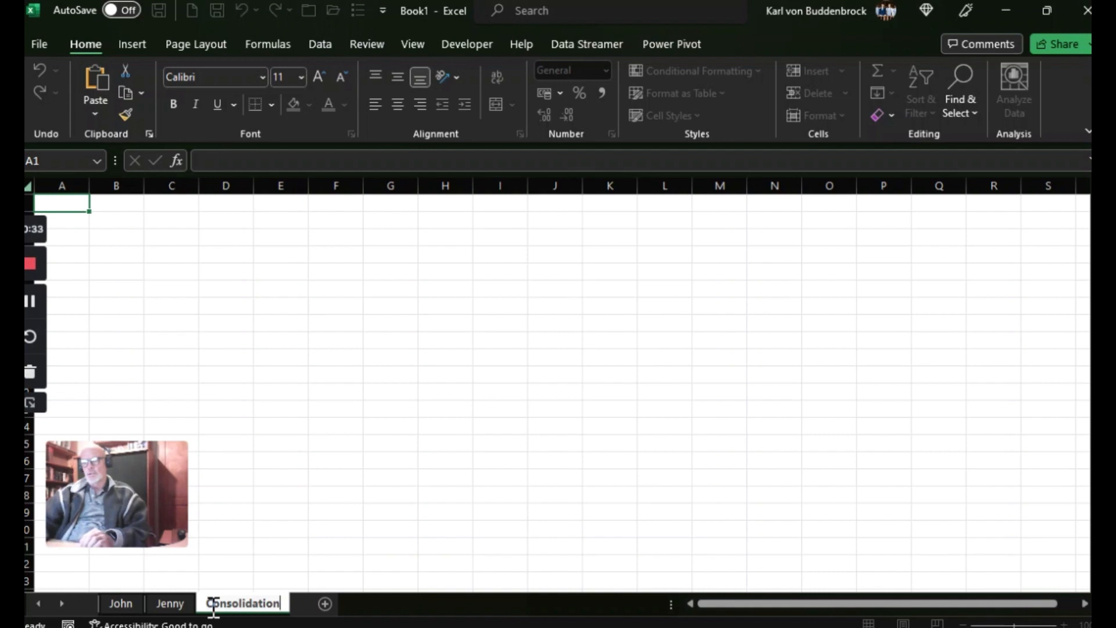
# Group all three worksheets and enter the row labels Roodepoort, Randburg and Krugersdorp in A2:A4
pyautogui.click(135, 604)
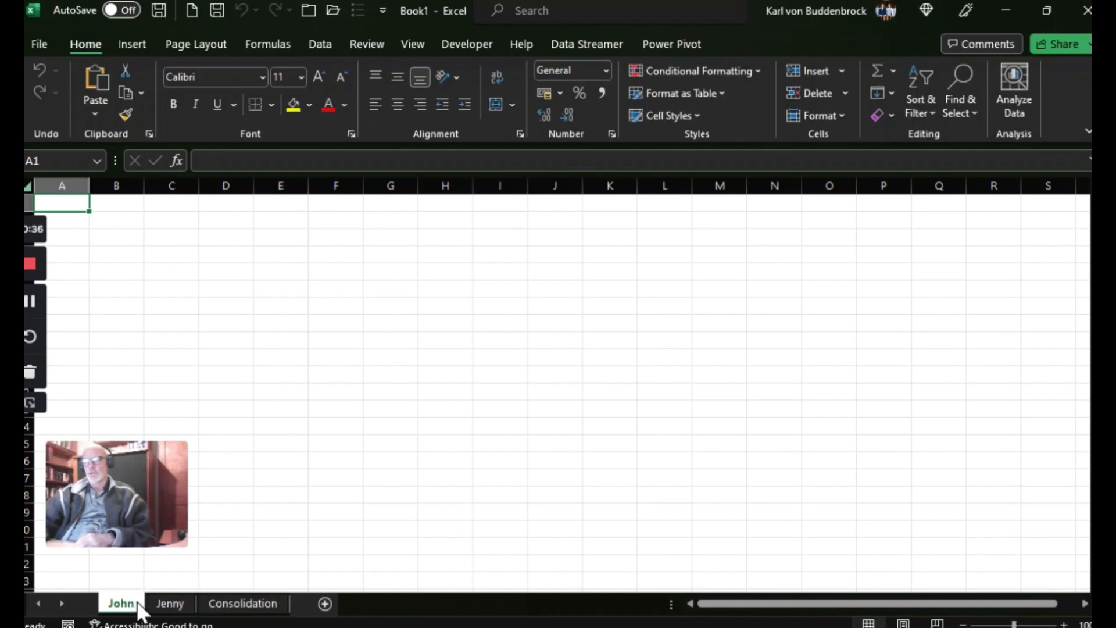
pyautogui.keyDown('shift'); pyautogui.click(235, 606); pyautogui.keyUp('shift')
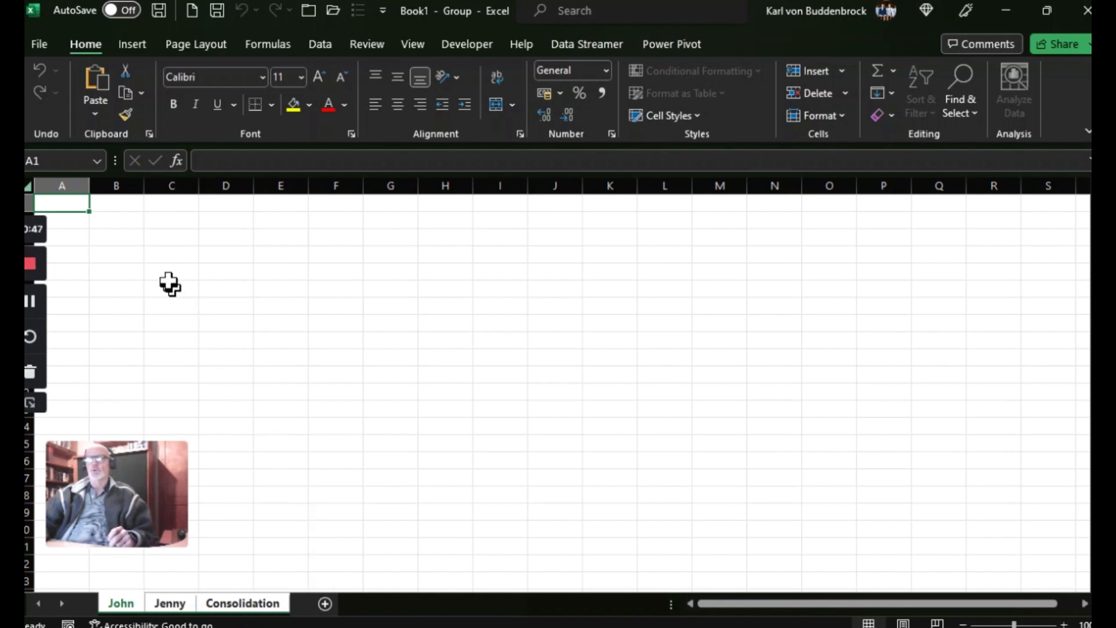
pyautogui.click(72, 218)
pyautogui.write('Roodepoort')
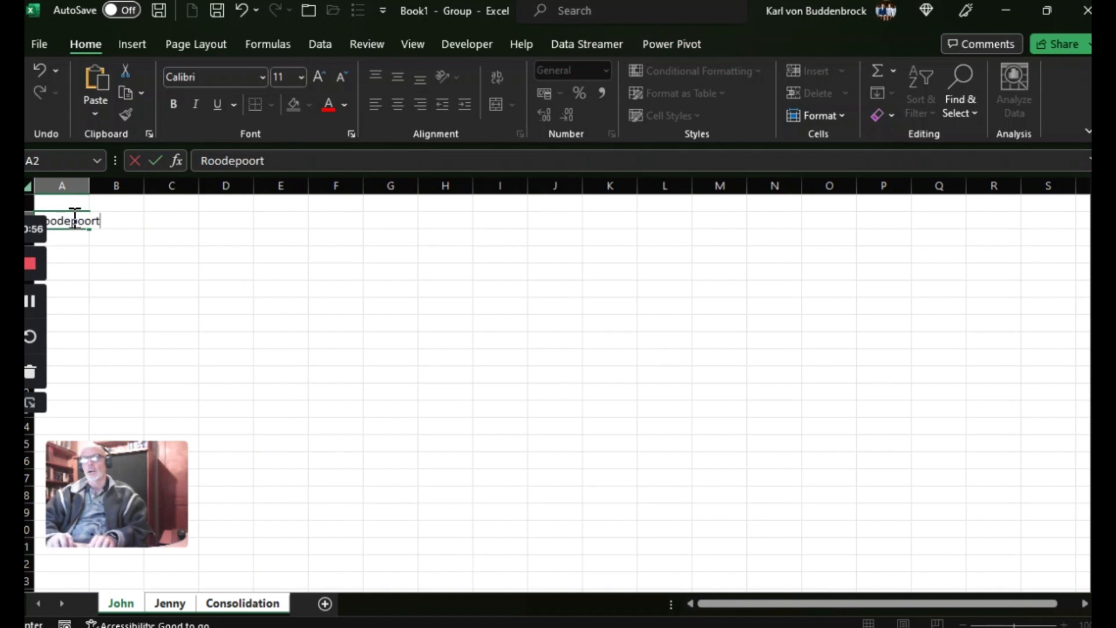
pyautogui.press('Return')
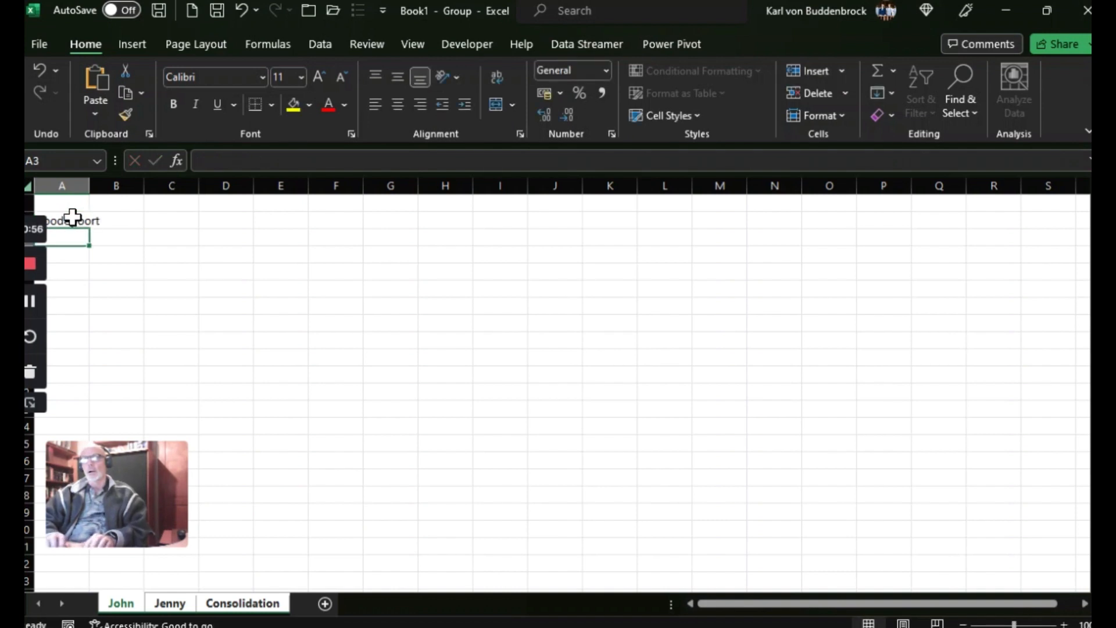
pyautogui.write('Randburg')
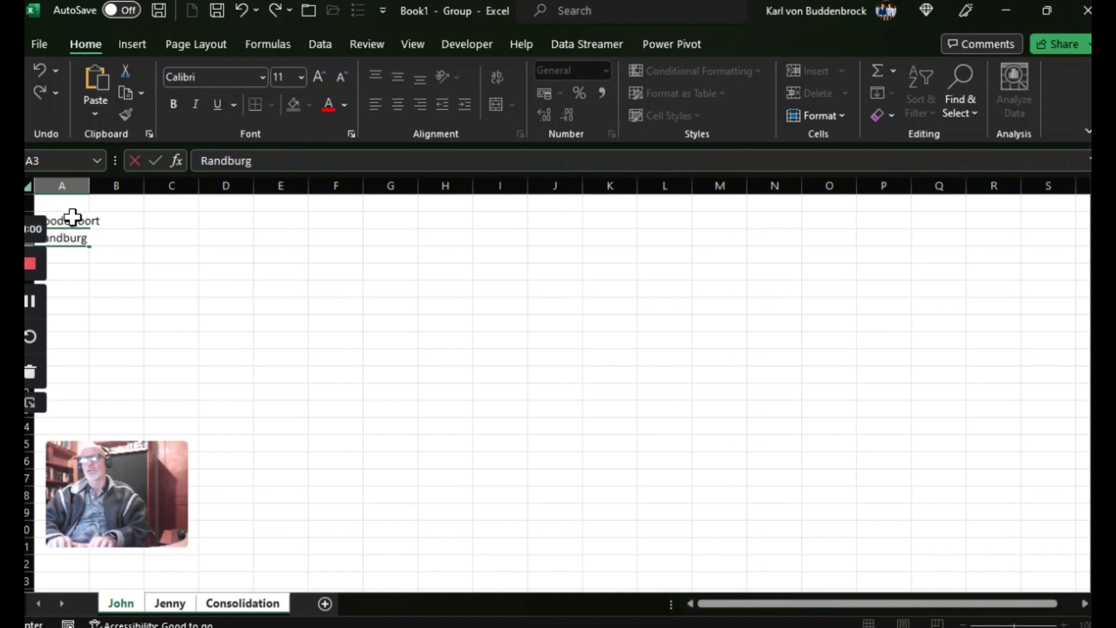
pyautogui.press('Return')
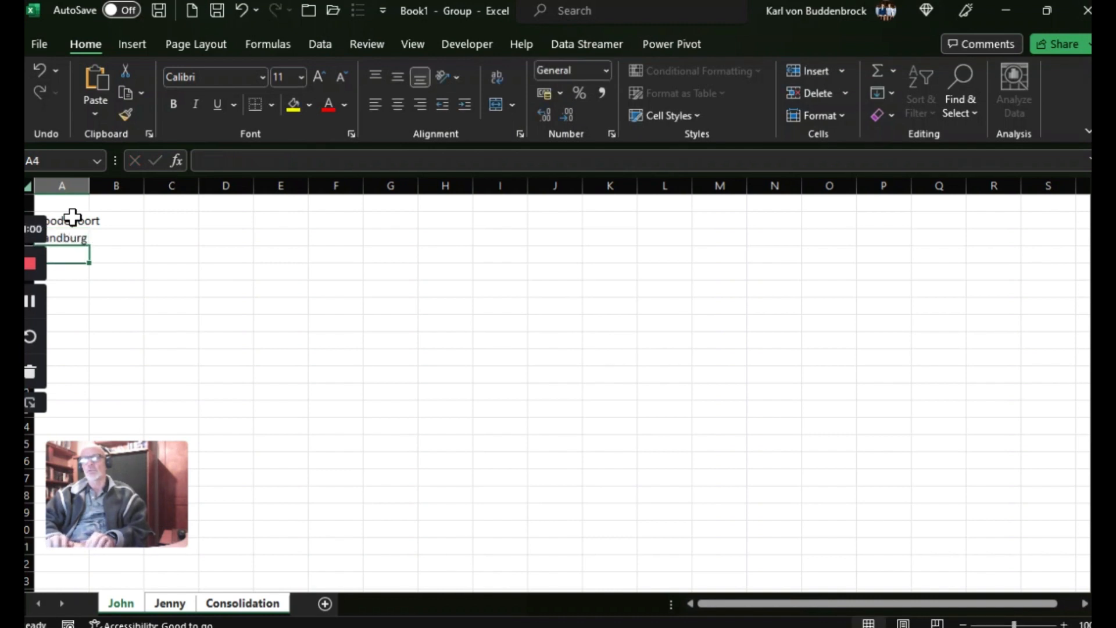
pyautogui.write('Krugersdorp')
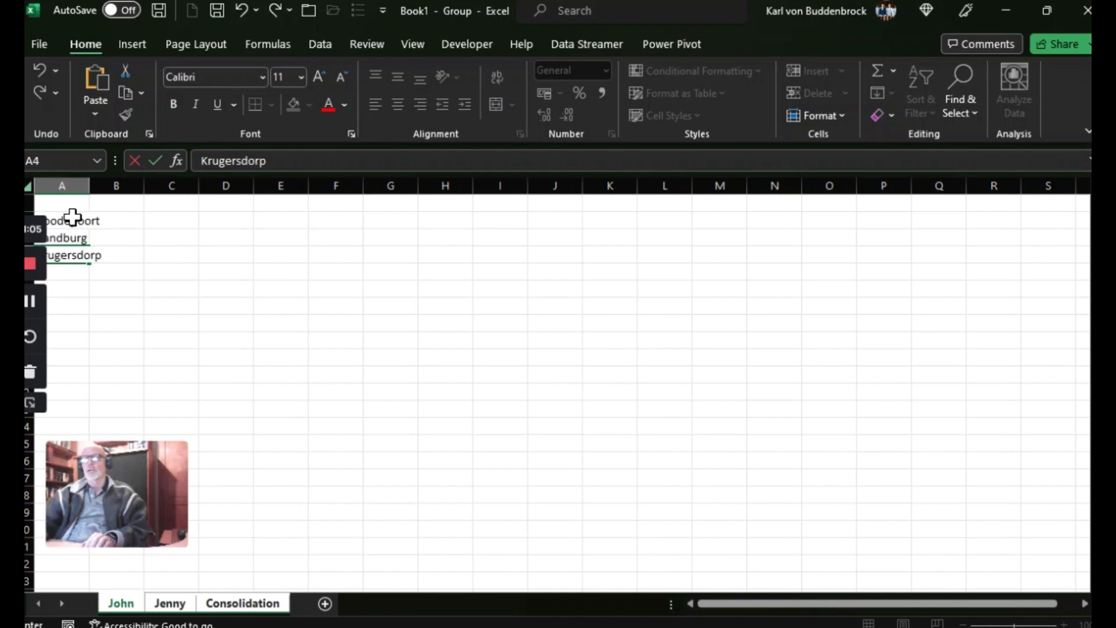
# Enter the column headings Nuts, Bolts and Screws in B1:D1 and the row label Total in A5
pyautogui.click(107, 186)
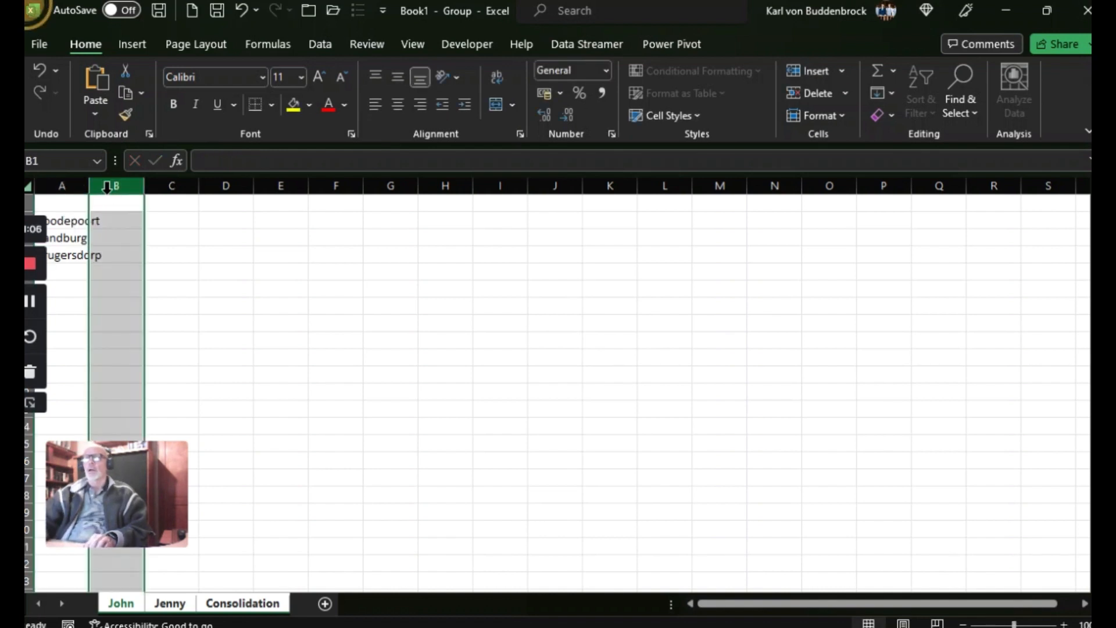
pyautogui.click(108, 198)
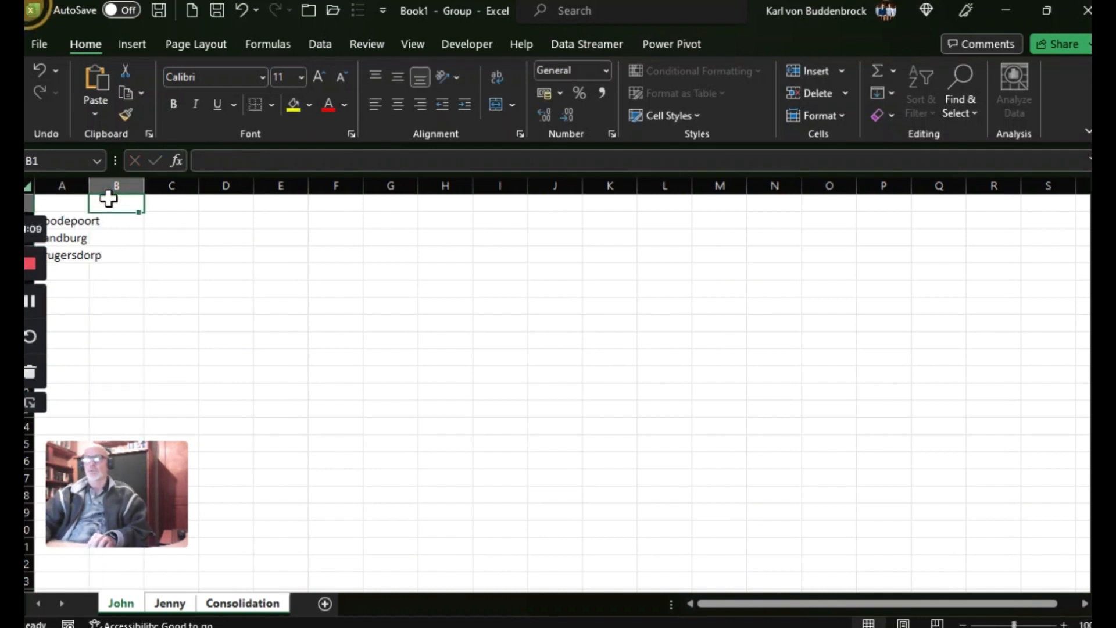
pyautogui.write('Nuts')
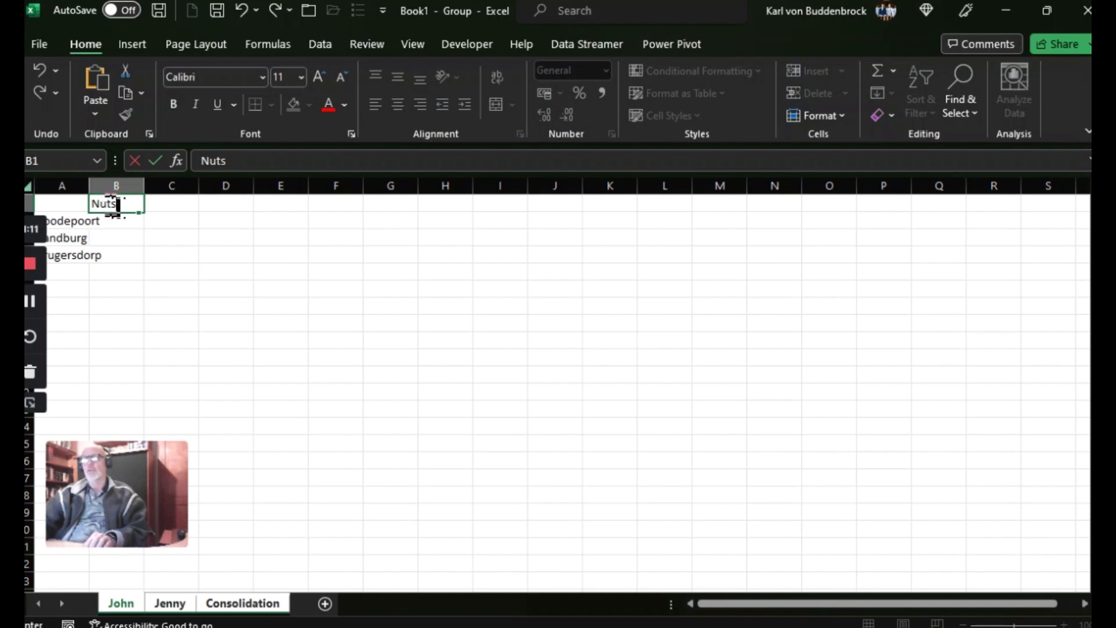
pyautogui.click(169, 206)
pyautogui.write('Bolts')
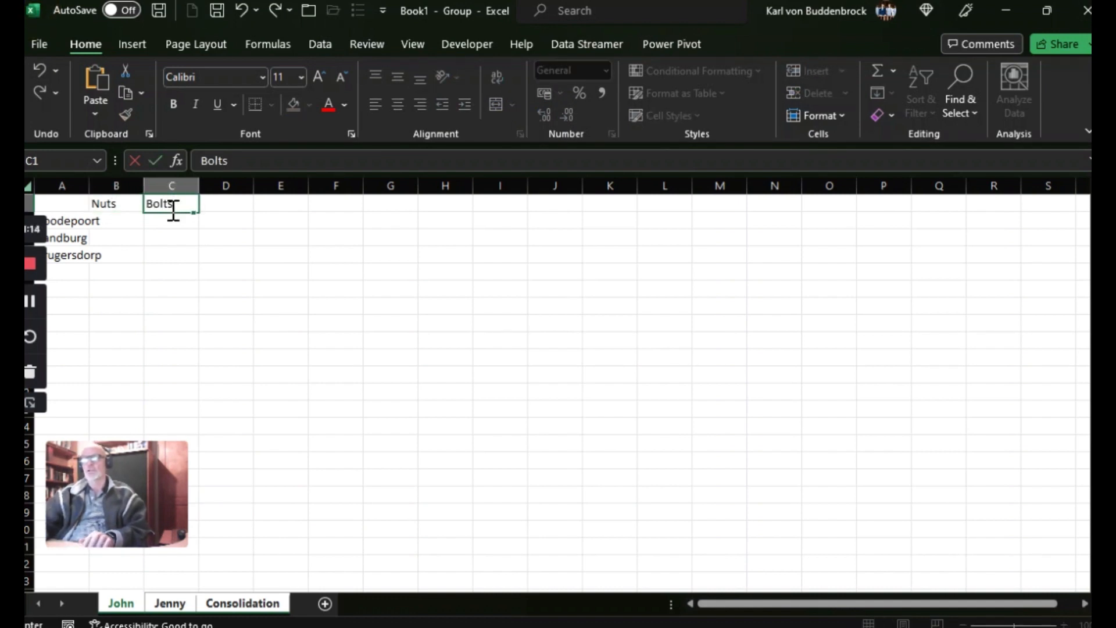
pyautogui.click(225, 205)
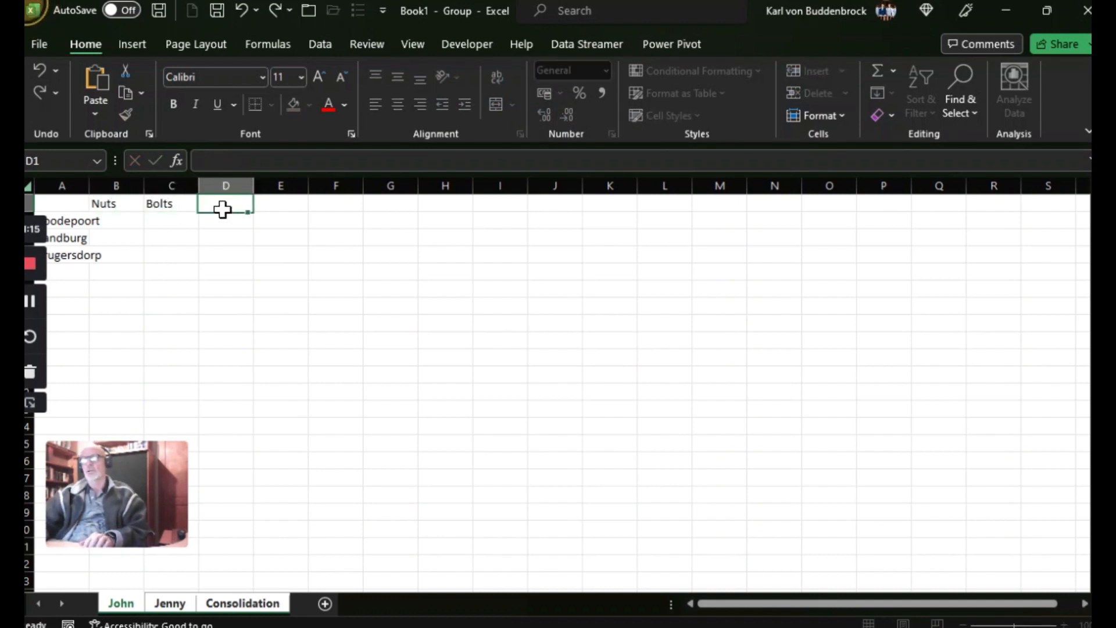
pyautogui.write('s')
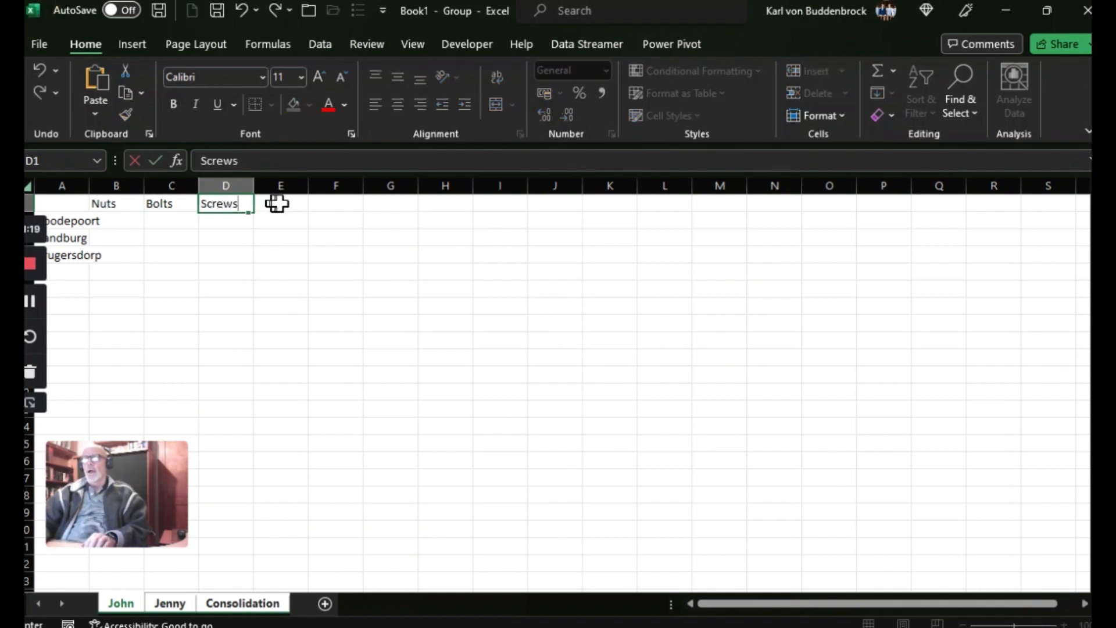
pyautogui.click(86, 274)
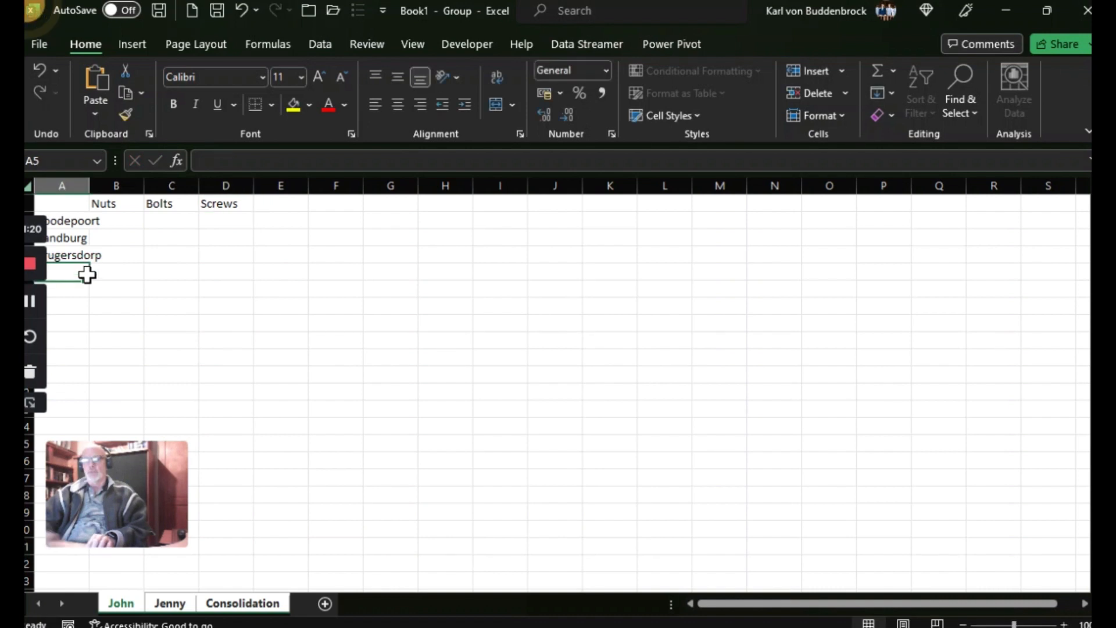
pyautogui.write('Total')
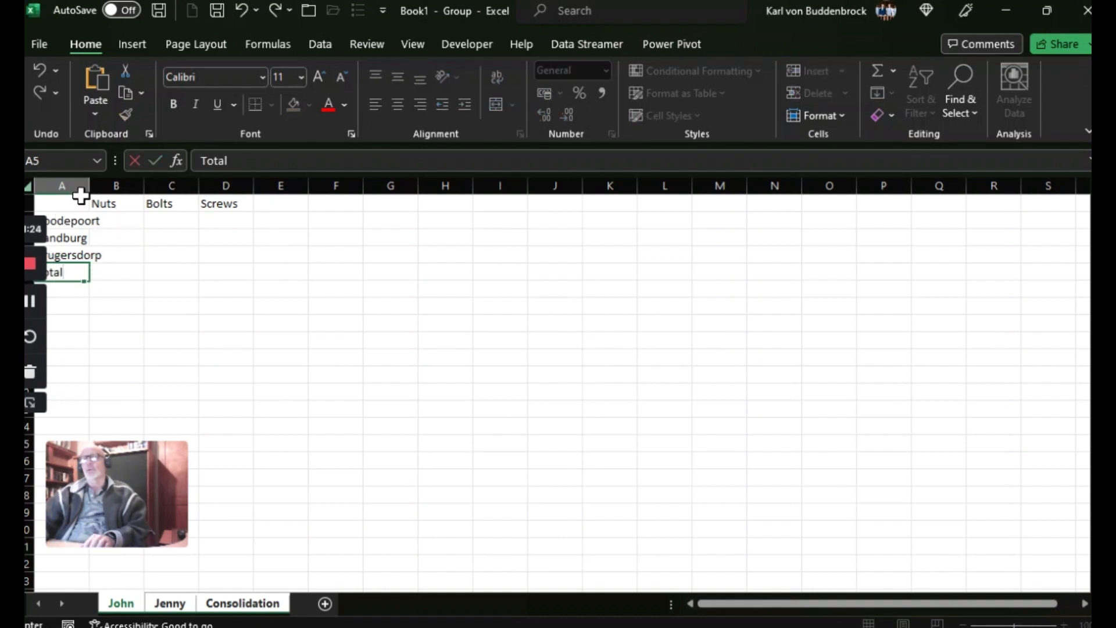
# Give the heading row A1:D1 and the row labels A2:A5 a dark blue fill and white font
pyautogui.moveTo(81, 199); pyautogui.dragTo(225, 207)
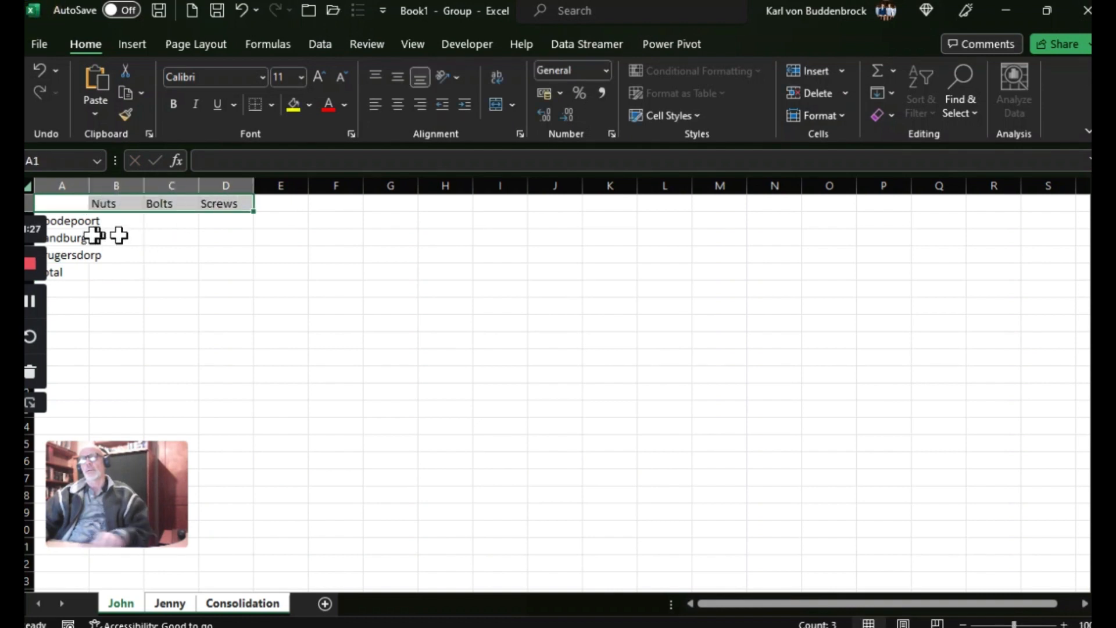
pyautogui.moveTo(55, 224); pyautogui.dragTo(54, 274)
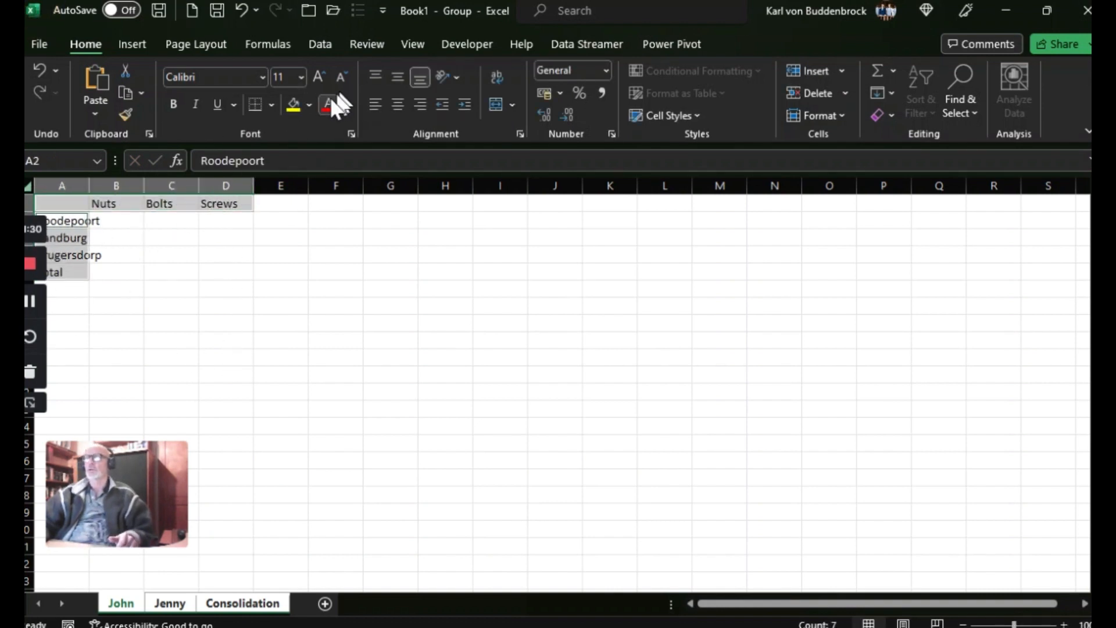
pyautogui.click(311, 107)
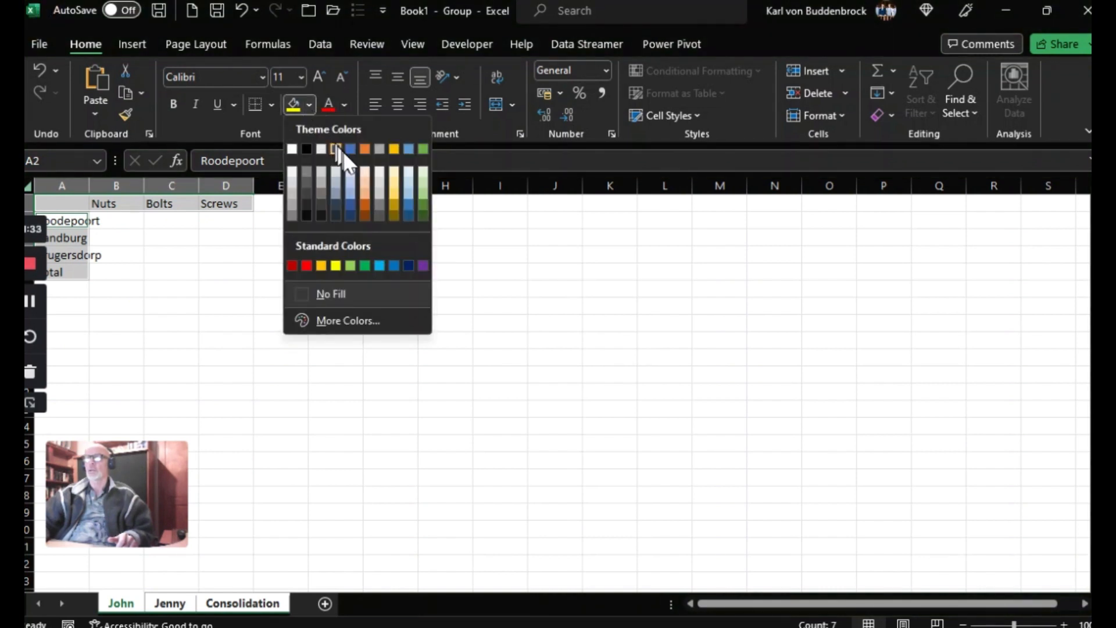
pyautogui.click(351, 206)
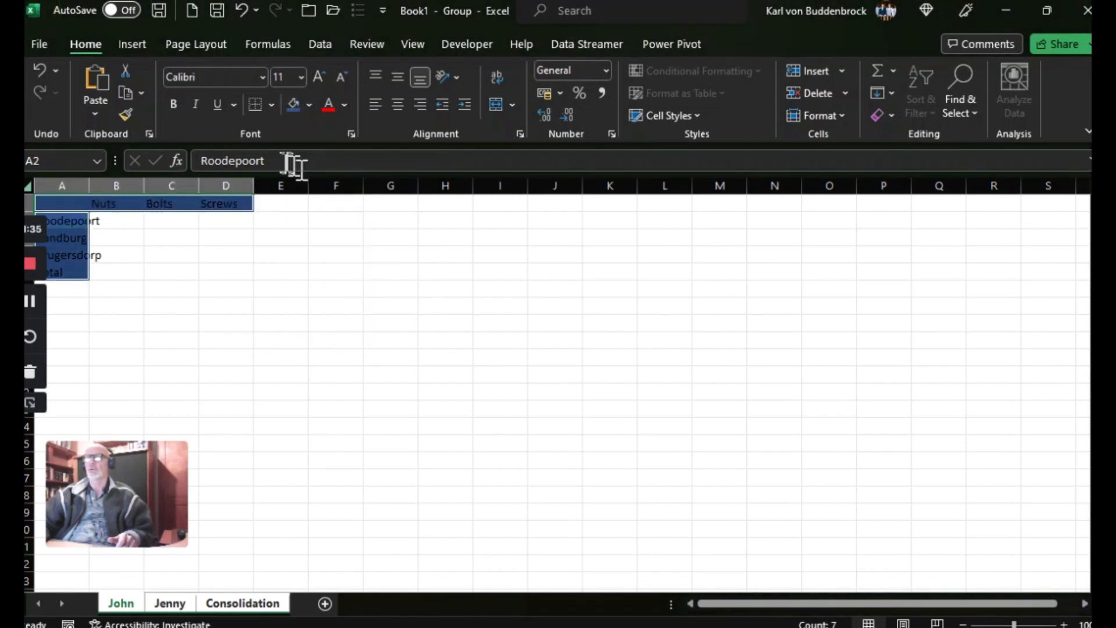
pyautogui.click(344, 106)
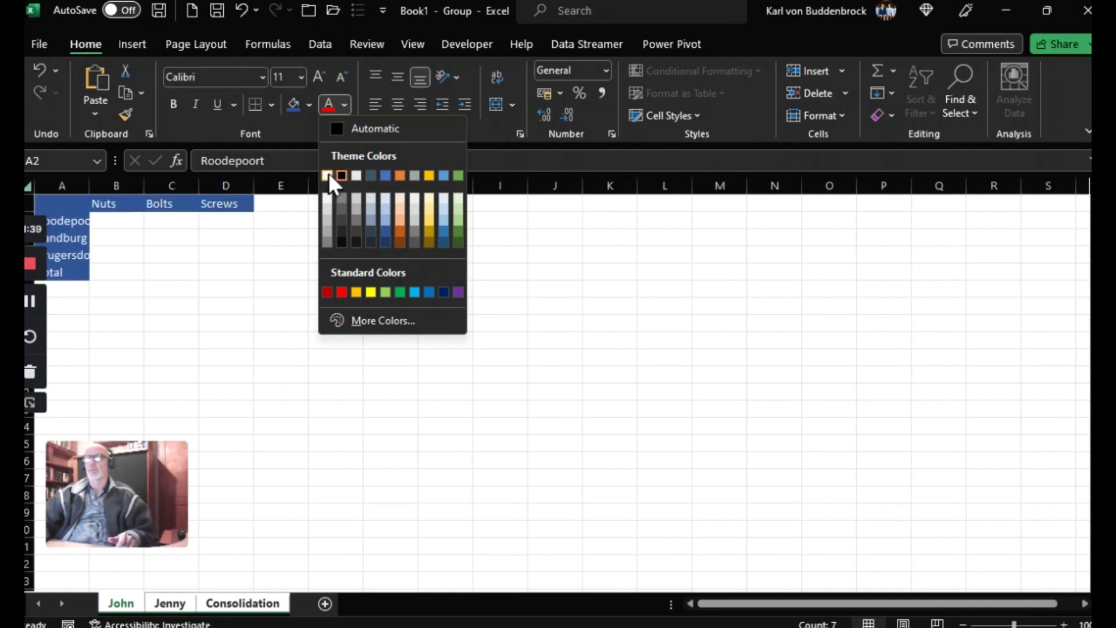
pyautogui.click(328, 175)
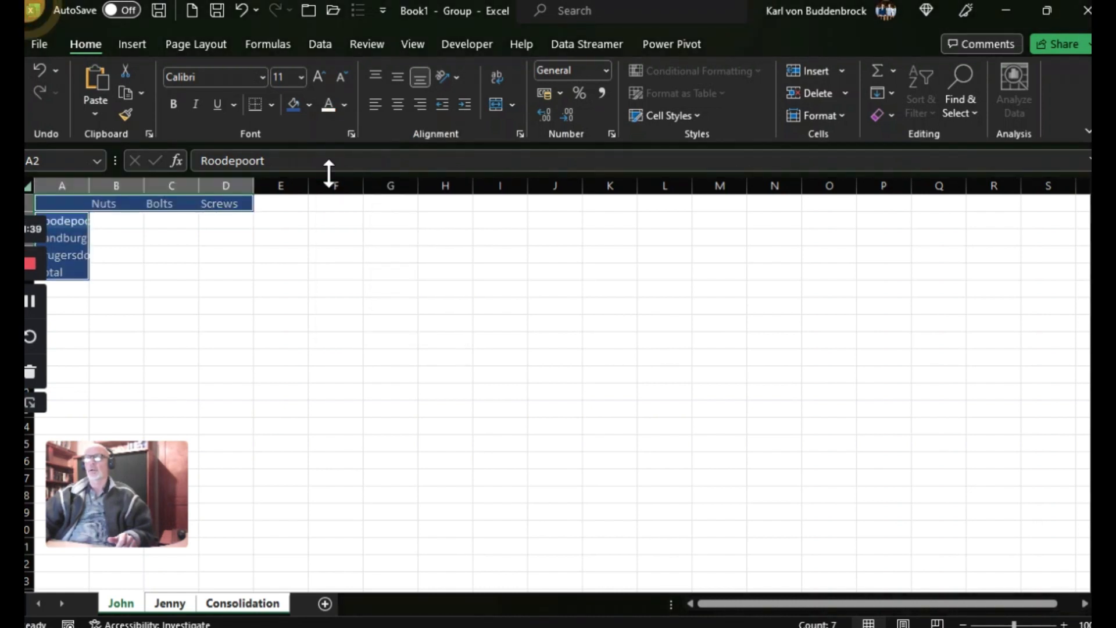
# Total the Nuts column in B5 with =SUM(B2:B4) and copy the formula across to D5
pyautogui.click(120, 268)
pyautogui.click(887, 70)
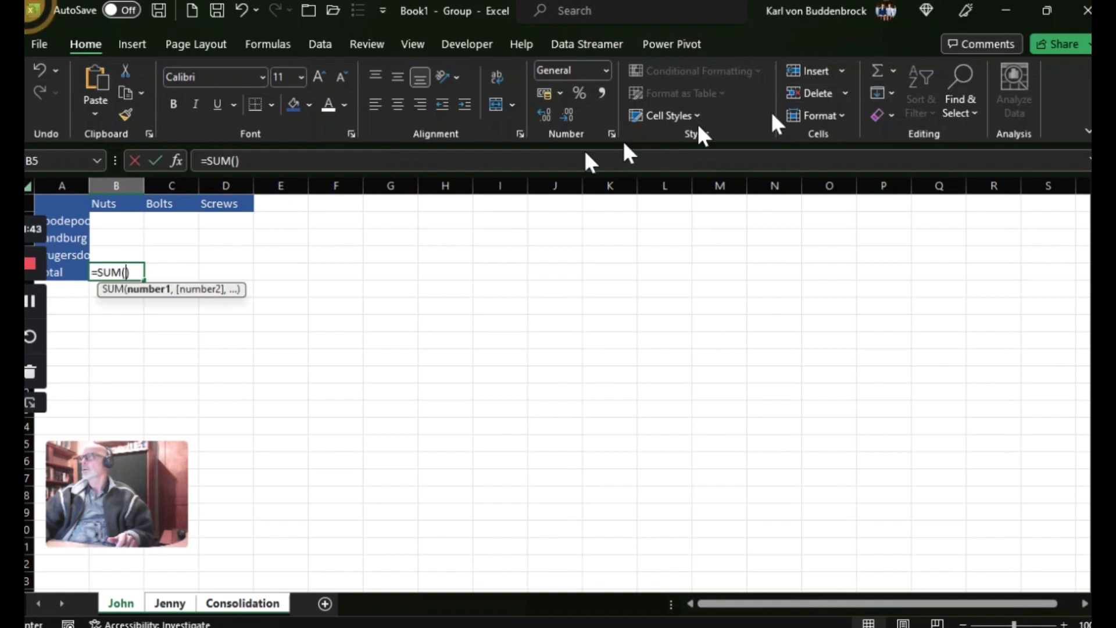
pyautogui.moveTo(110, 219); pyautogui.dragTo(113, 251)
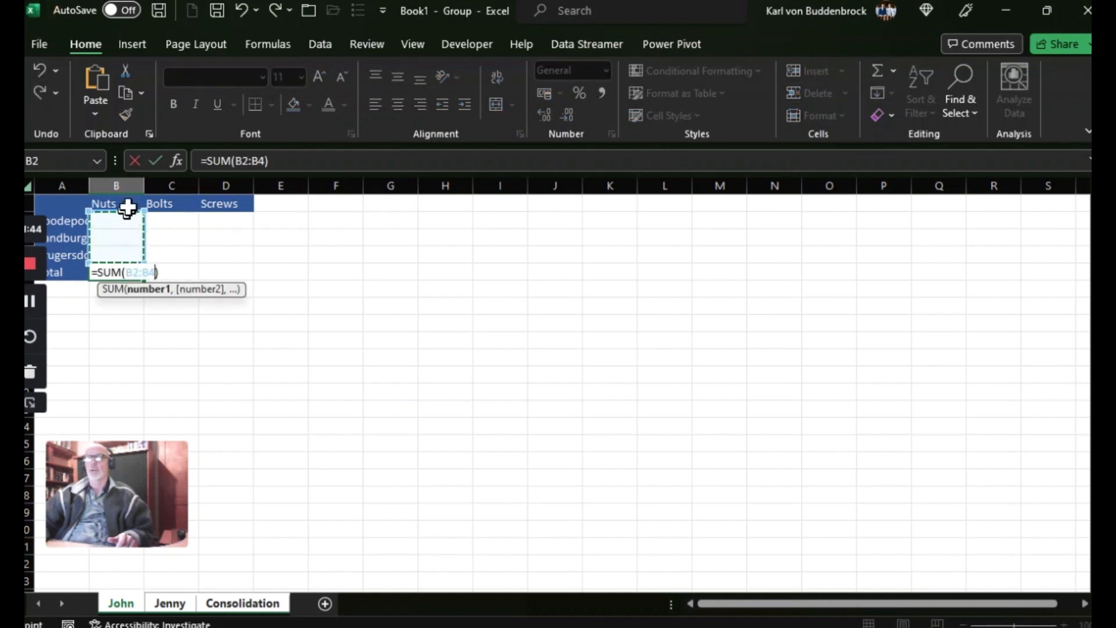
pyautogui.click(156, 161)
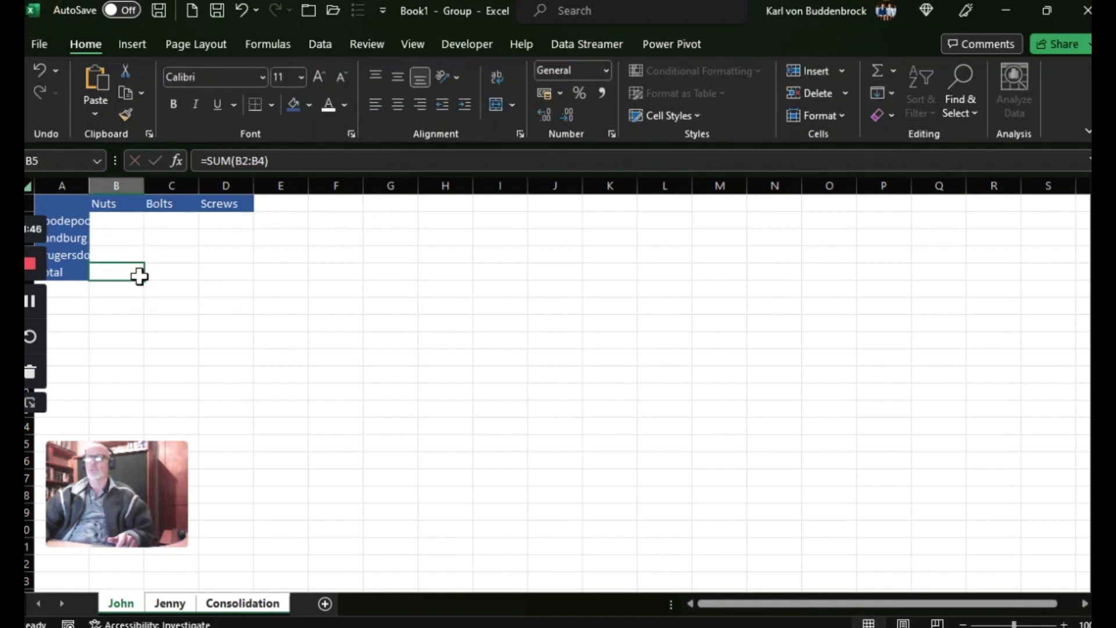
pyautogui.moveTo(145, 283); pyautogui.dragTo(236, 287)
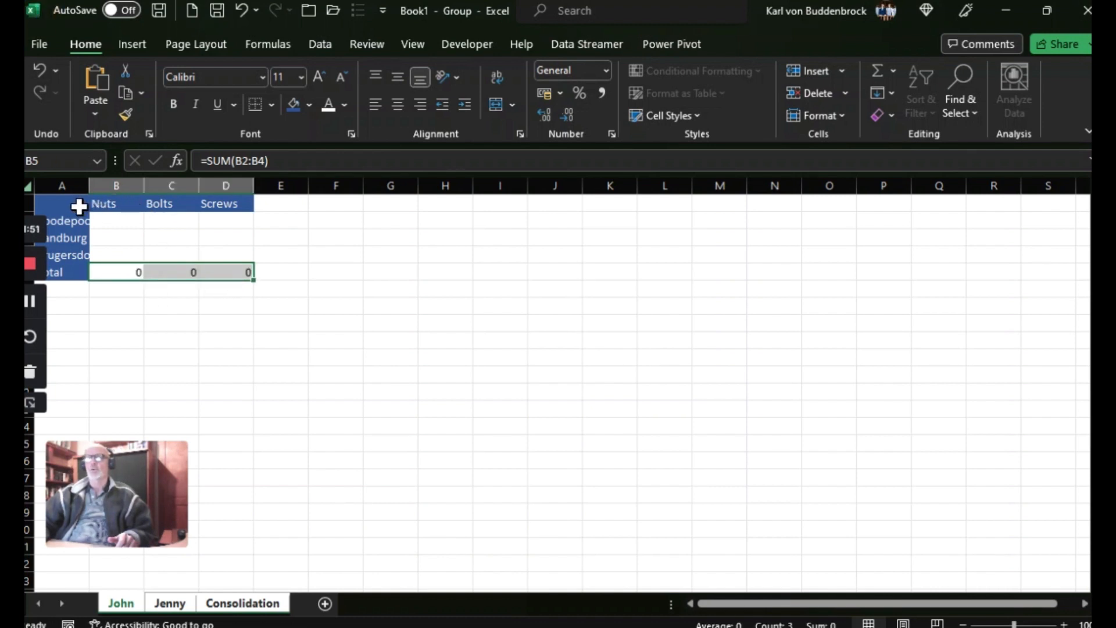
# Apply an outside border to A1:D5 and the Rand accounting format to B2:D5 on the grouped worksheets
pyautogui.moveTo(82, 207); pyautogui.dragTo(212, 270)
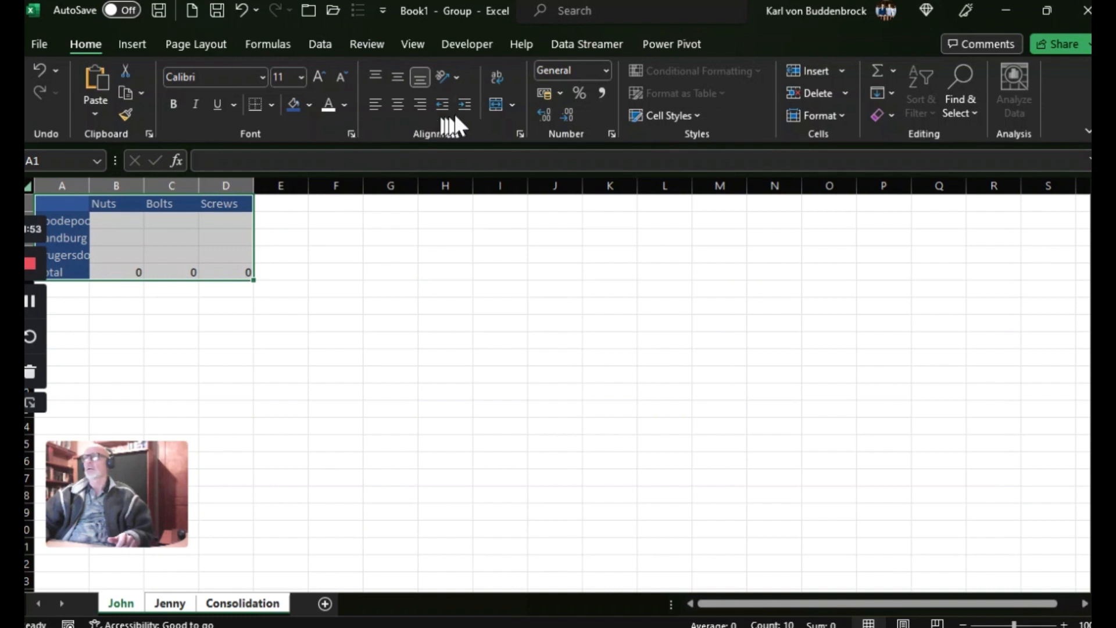
pyautogui.click(271, 103)
pyautogui.click(281, 324)
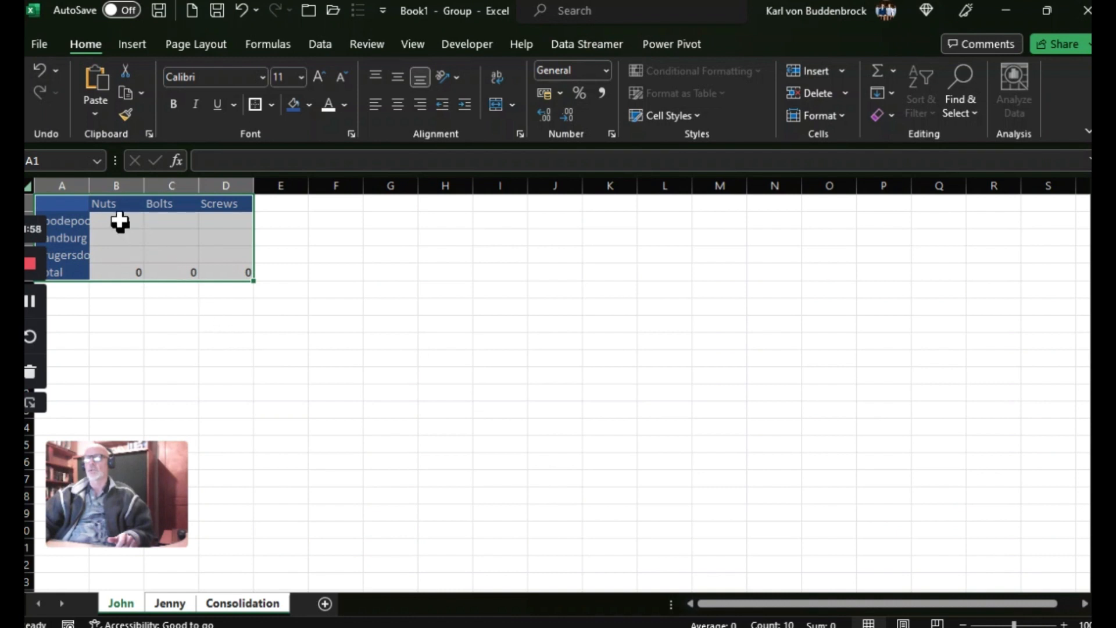
pyautogui.moveTo(120, 222); pyautogui.dragTo(226, 271)
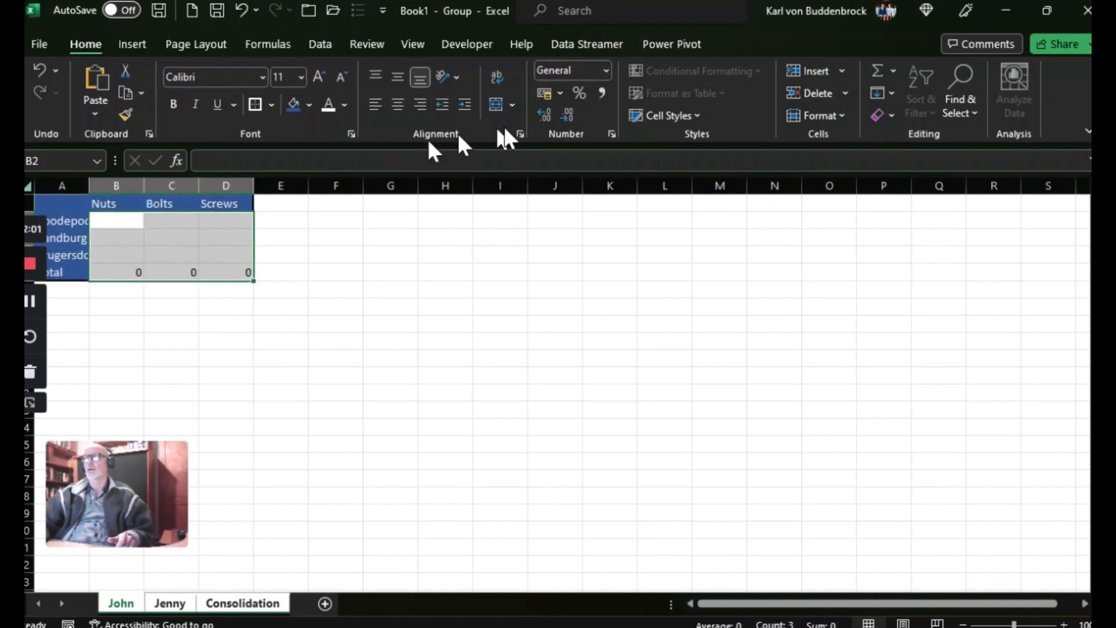
pyautogui.click(544, 93)
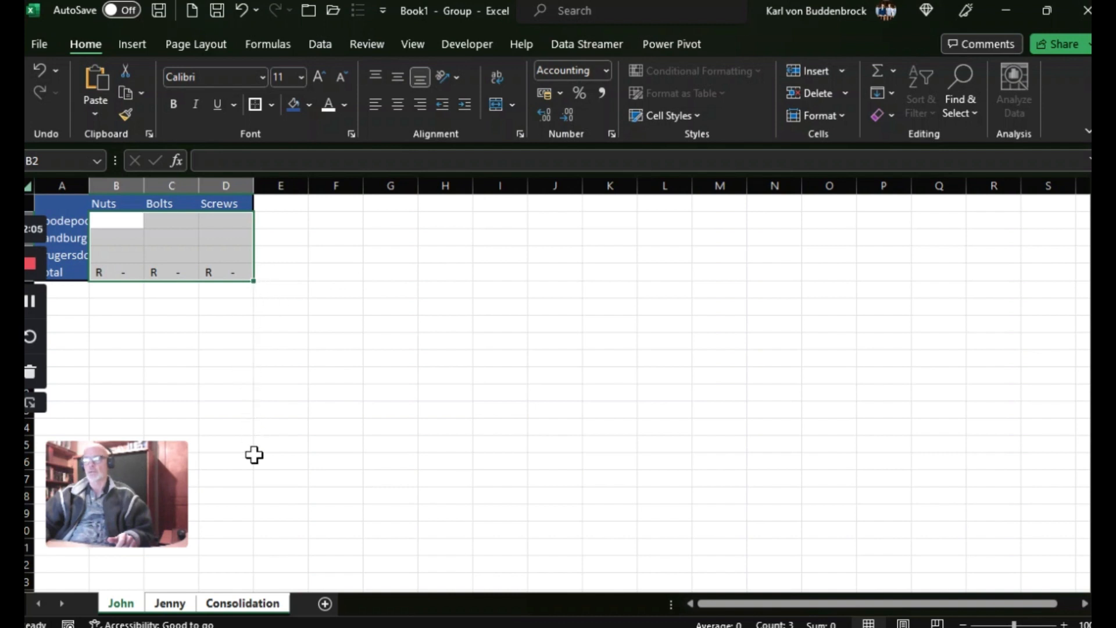
# Ungroup the worksheets and open the first person's worksheet
pyautogui.click(239, 605)
pyautogui.rightClick(240, 605)
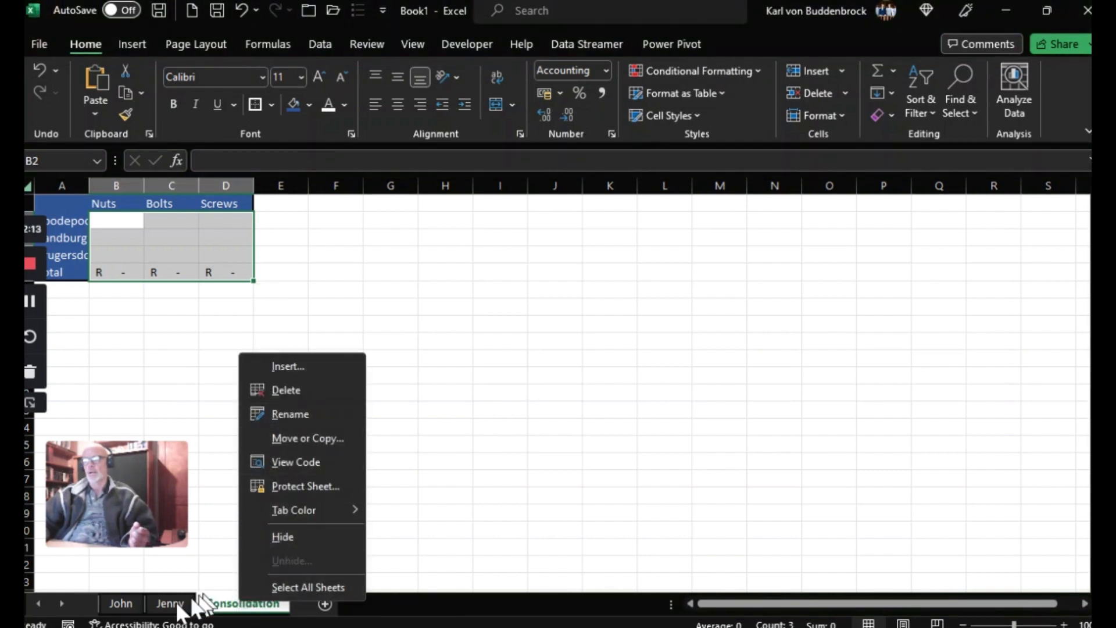
pyautogui.click(119, 607)
pyautogui.click(118, 608)
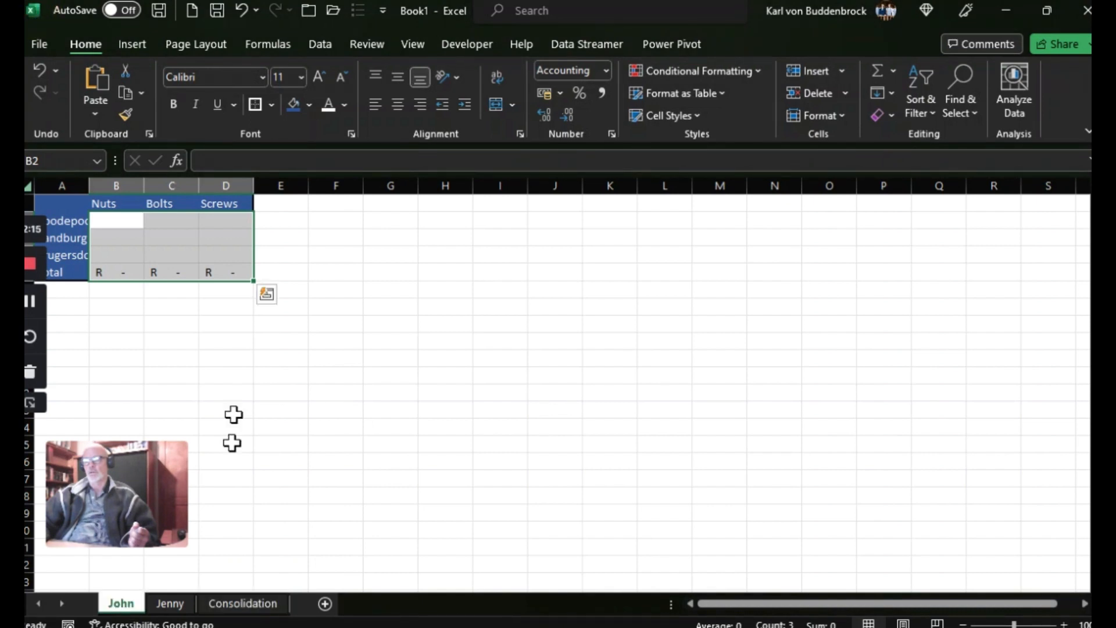
# Enter the Nuts figures 1234, 345 and 34545 in B2:B4 on the first person's worksheet
pyautogui.moveTo(115, 226); pyautogui.dragTo(217, 253)
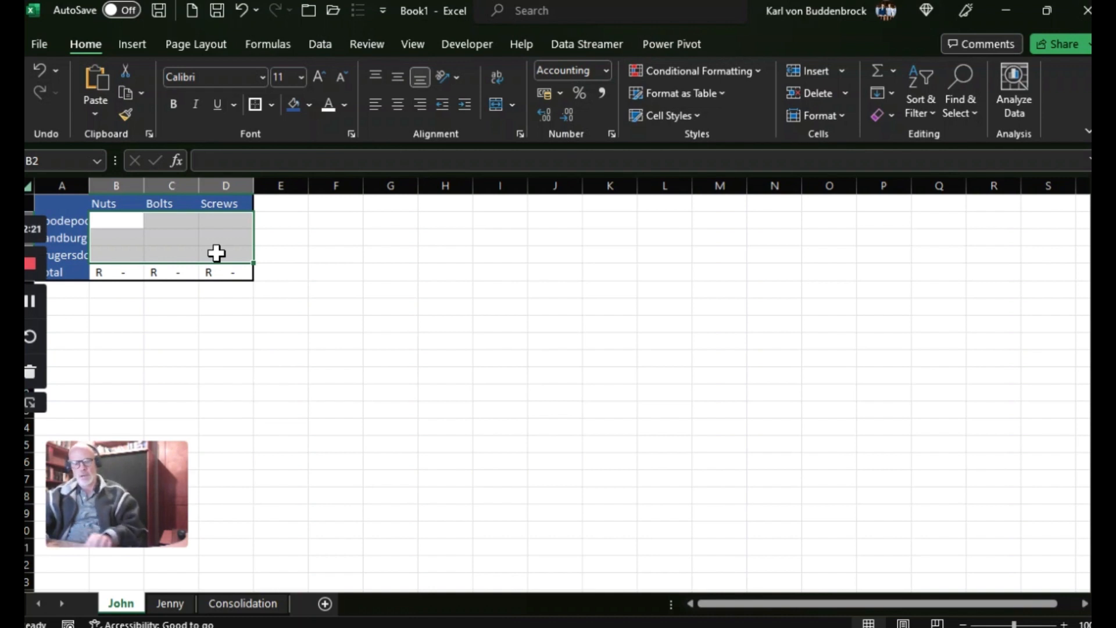
pyautogui.write('1234')
pyautogui.press('Return')
pyautogui.write('345')
pyautogui.press('Return')
pyautogui.write('34545')
pyautogui.press('Return')
# Enter the Bolts figures 6234, 456 and 354 in C2:C4 and the Screws figures 456, 345 and 456 in D2:D4
pyautogui.write('62')
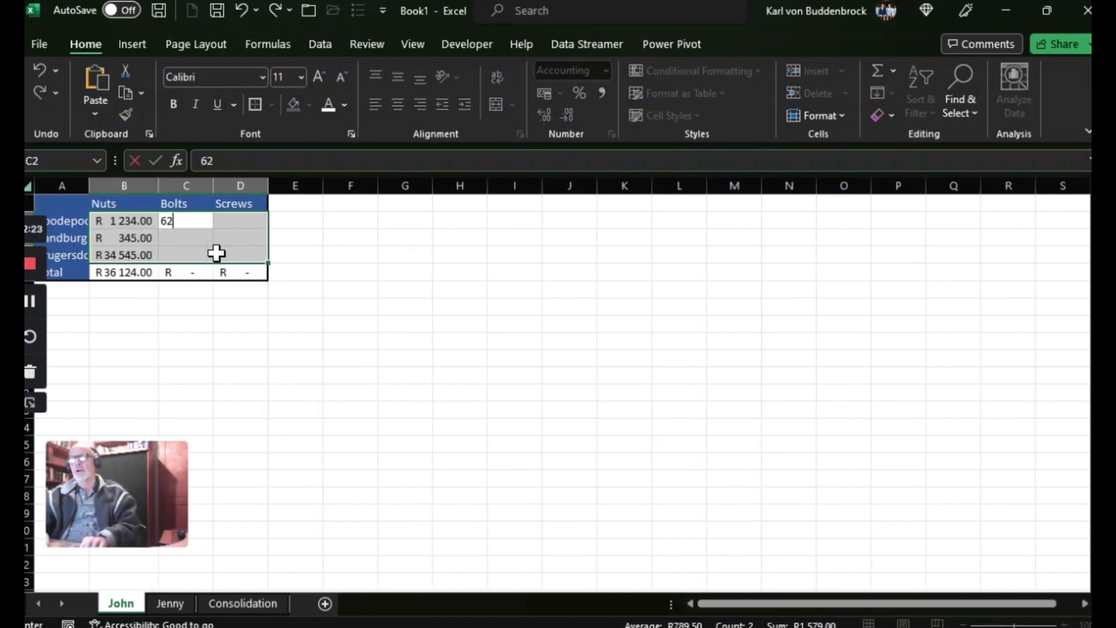
pyautogui.write('34 456')
pyautogui.press('Return')
pyautogui.write('354')
pyautogui.press('Return')
pyautogui.write('456')
pyautogui.press('Return')
pyautogui.write('3')
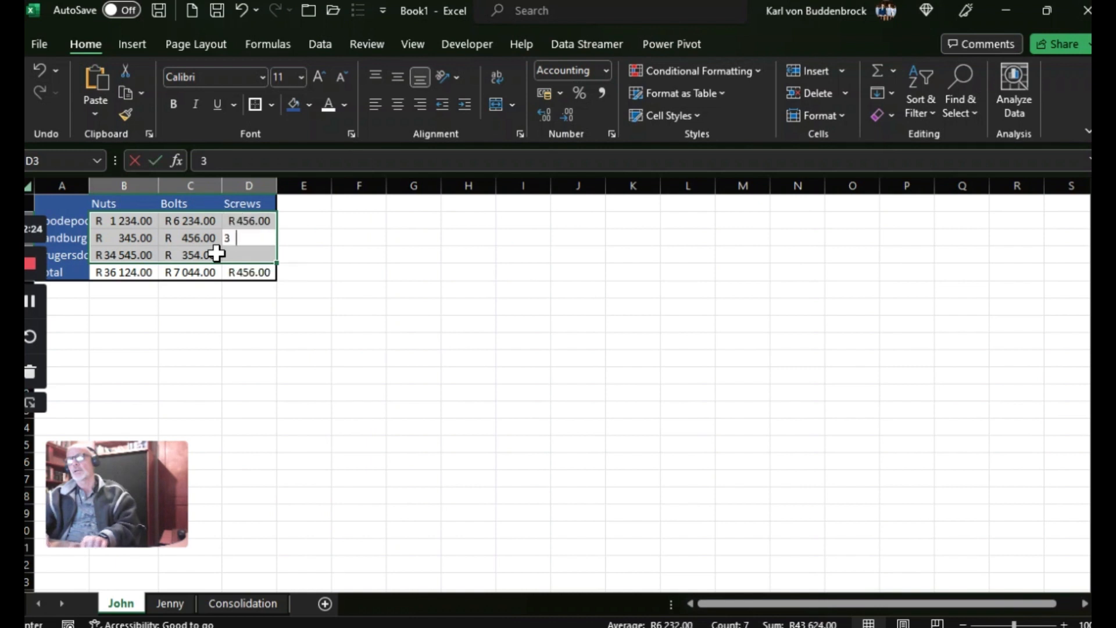
pyautogui.write('45 456')
pyautogui.press('Return')
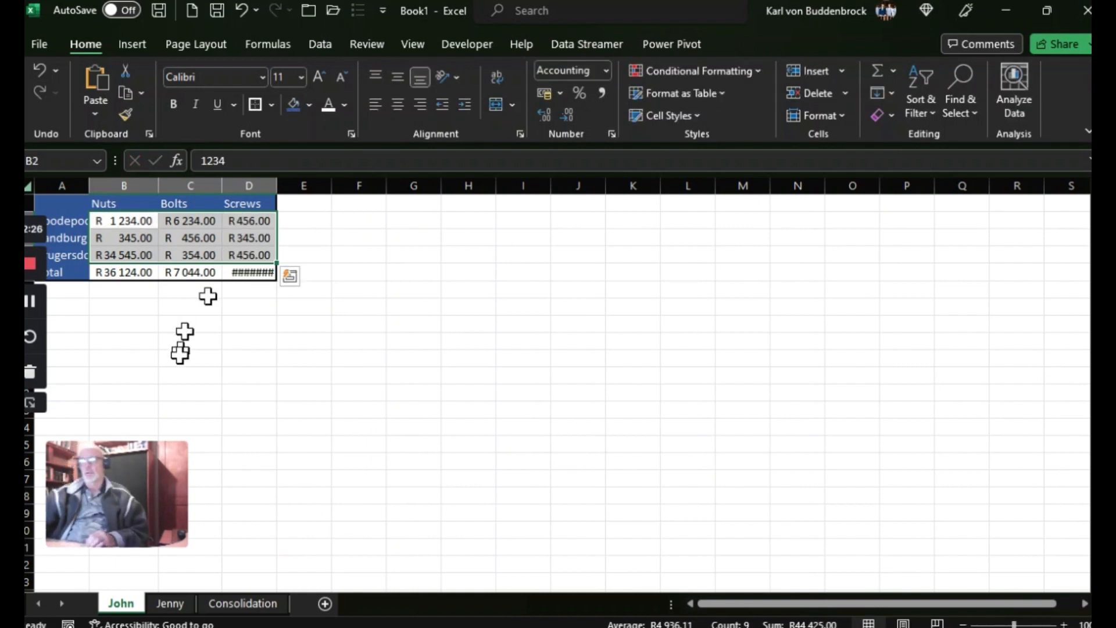
# On the second person's worksheet, enter the Nuts figures 1234, 345 and 345 in B2:B4
pyautogui.click(170, 604)
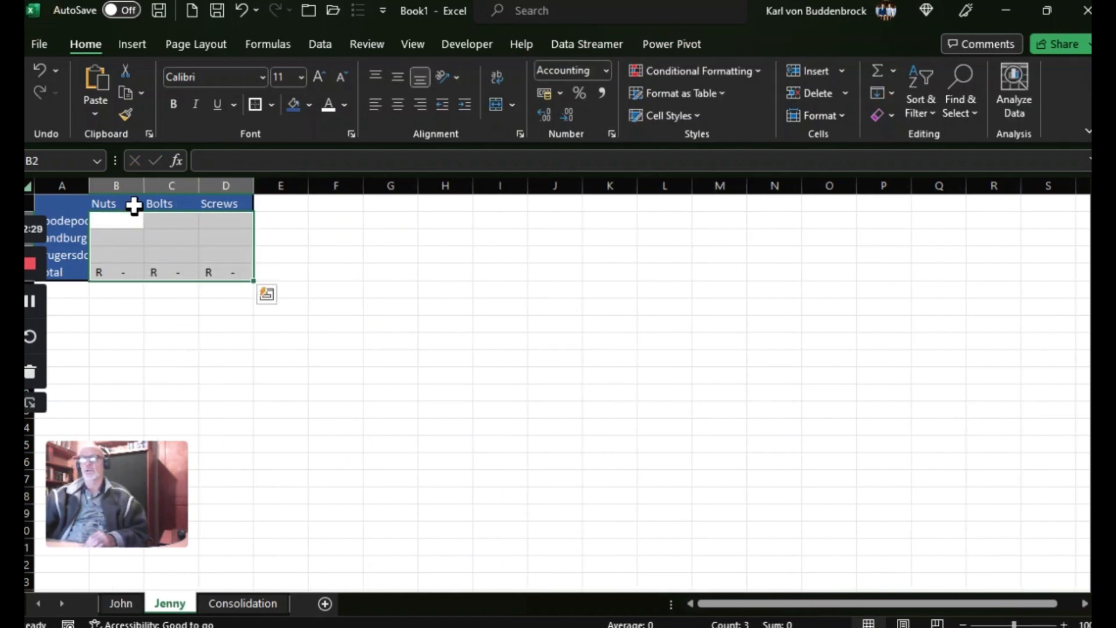
pyautogui.moveTo(125, 219); pyautogui.dragTo(211, 254)
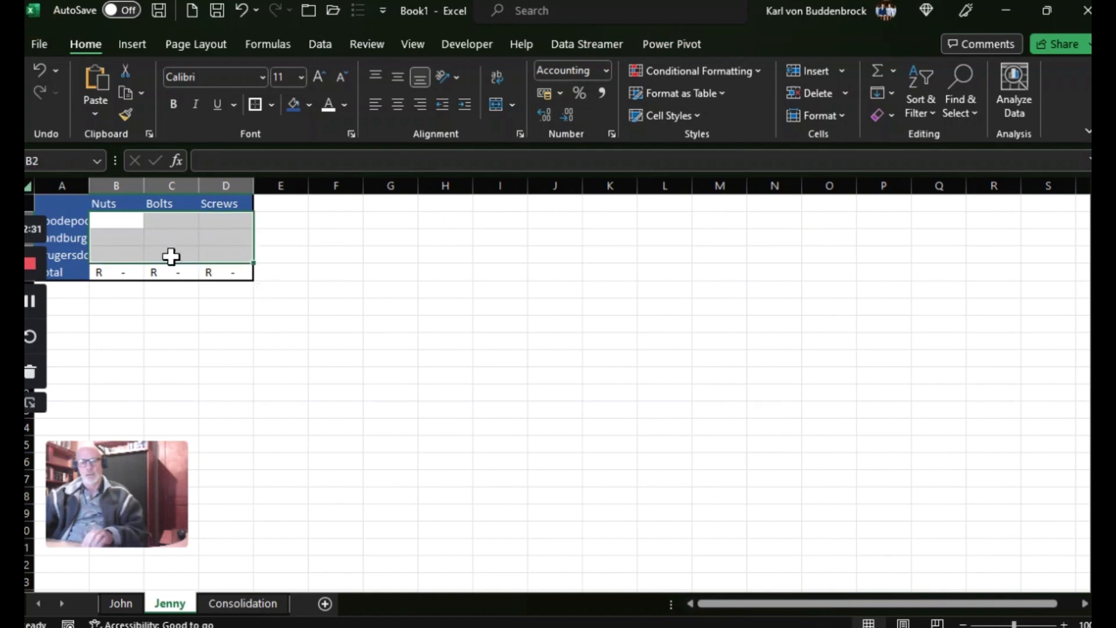
pyautogui.write('1234')
pyautogui.press('Return')
pyautogui.write('345')
pyautogui.press('Return')
pyautogui.write('345')
pyautogui.press('Return')
# Enter 678, 345\ and 57 as the Bolts entries in C2:C4
pyautogui.write('678')
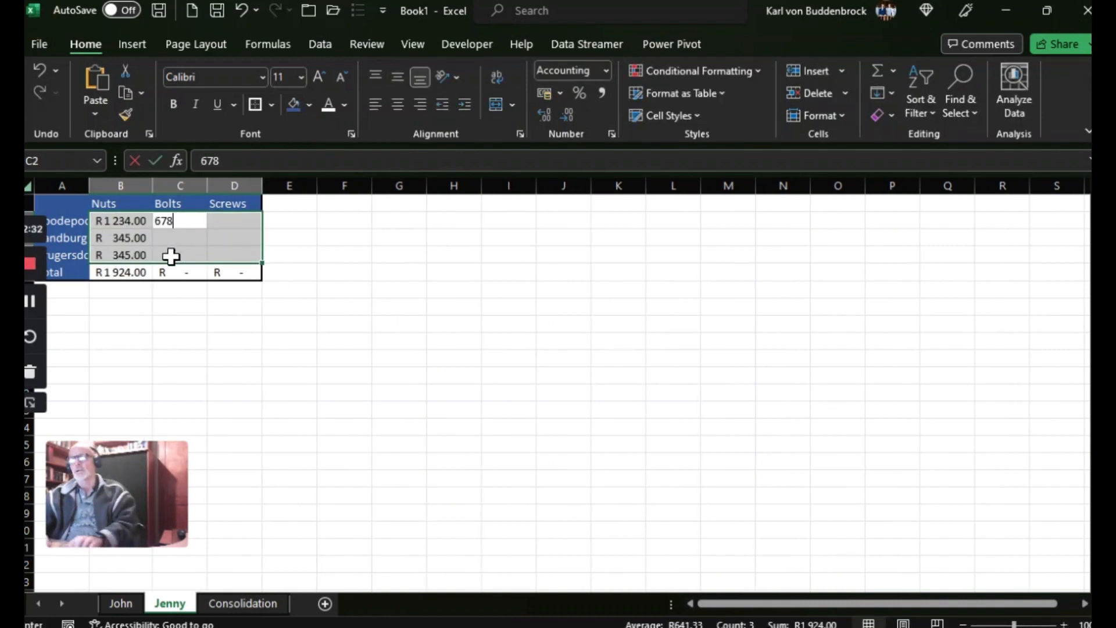
pyautogui.press('Return')
pyautogui.write('345\\')
pyautogui.press('Return')
pyautogui.write('57')
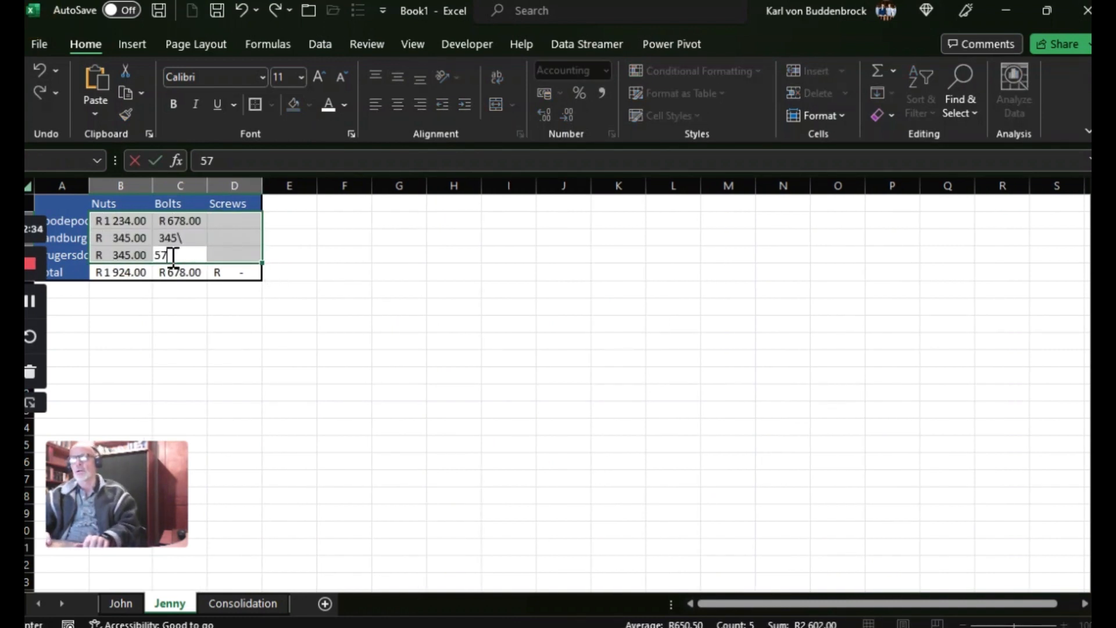
pyautogui.press('Return')
# Enter the Screws figures 345, 567 and 345 in D2:D4
pyautogui.write('345')
pyautogui.press('Return')
pyautogui.write('567')
pyautogui.press('Return')
pyautogui.write('345')
pyautogui.press('Return')
# Correct the Randburg Bolts entry in C3 to 456
pyautogui.press('Return')
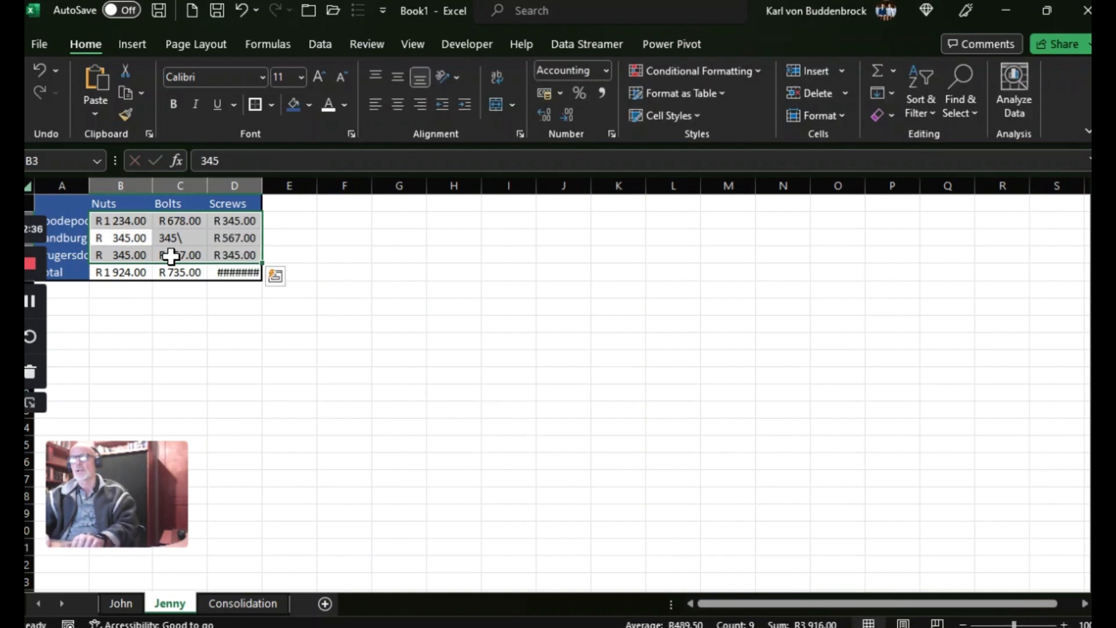
pyautogui.press('Tab')
pyautogui.write('456')
pyautogui.press('Return')
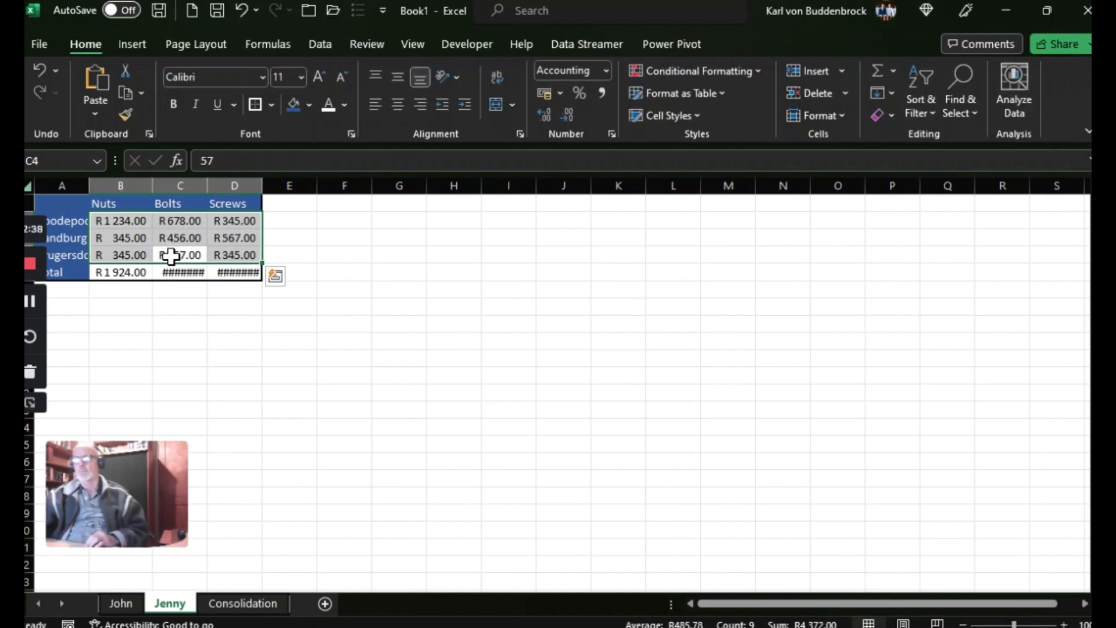
# On the Consolidation sheet, use a 3-D SUM in B2 to add B2 across the two people's worksheets, and fill it through B2:D4
pyautogui.click(124, 606)
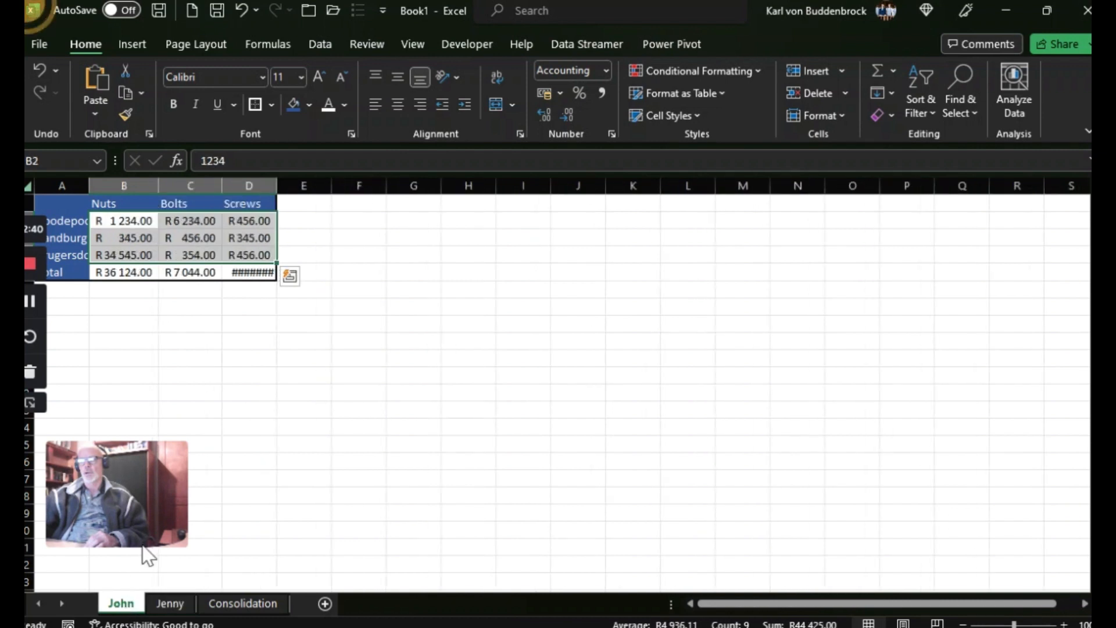
pyautogui.click(129, 272)
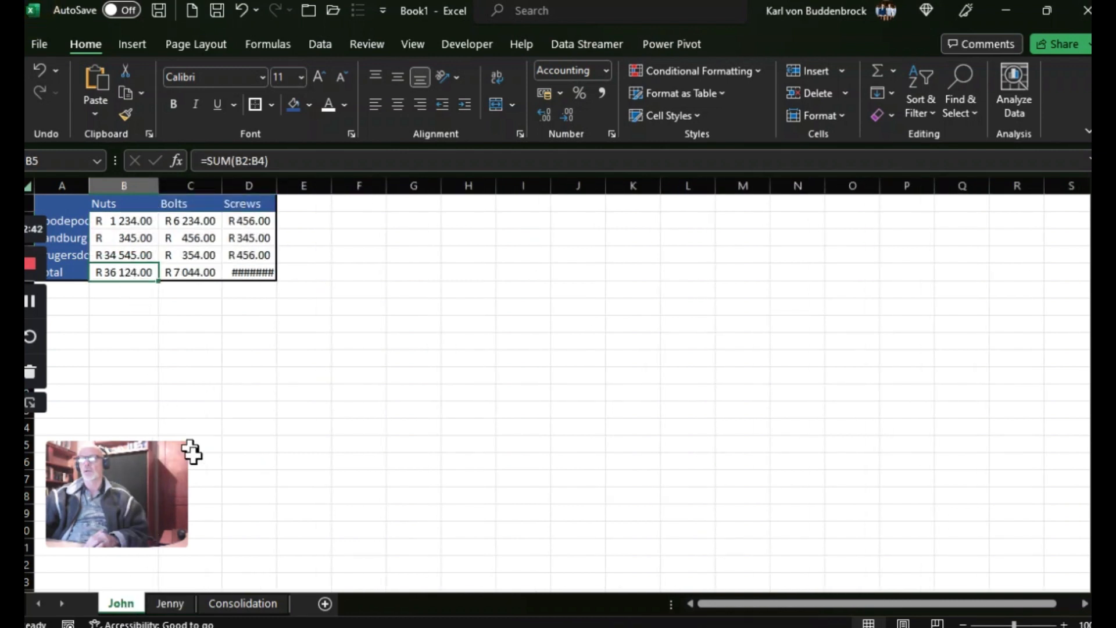
pyautogui.click(242, 603)
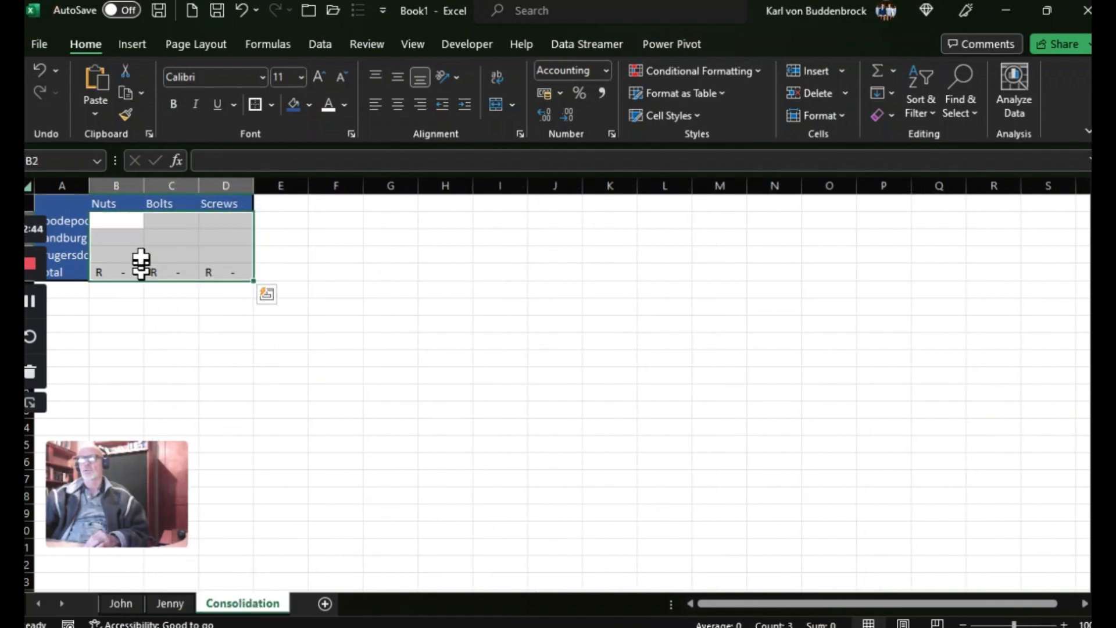
pyautogui.click(126, 218)
pyautogui.write('=')
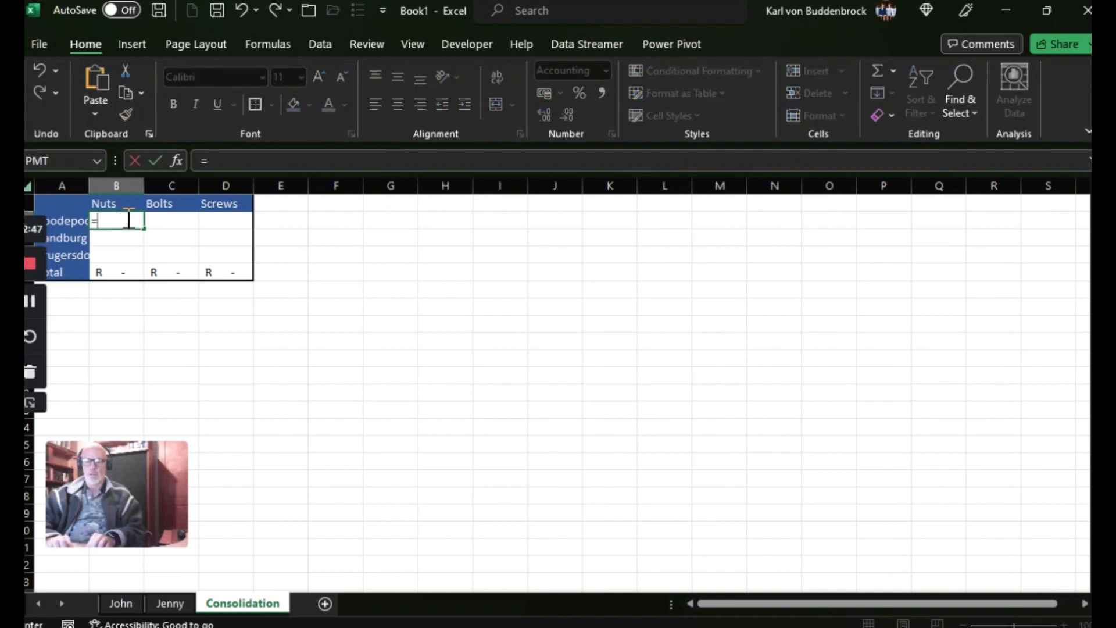
pyautogui.write('sum(john:jenny!b')
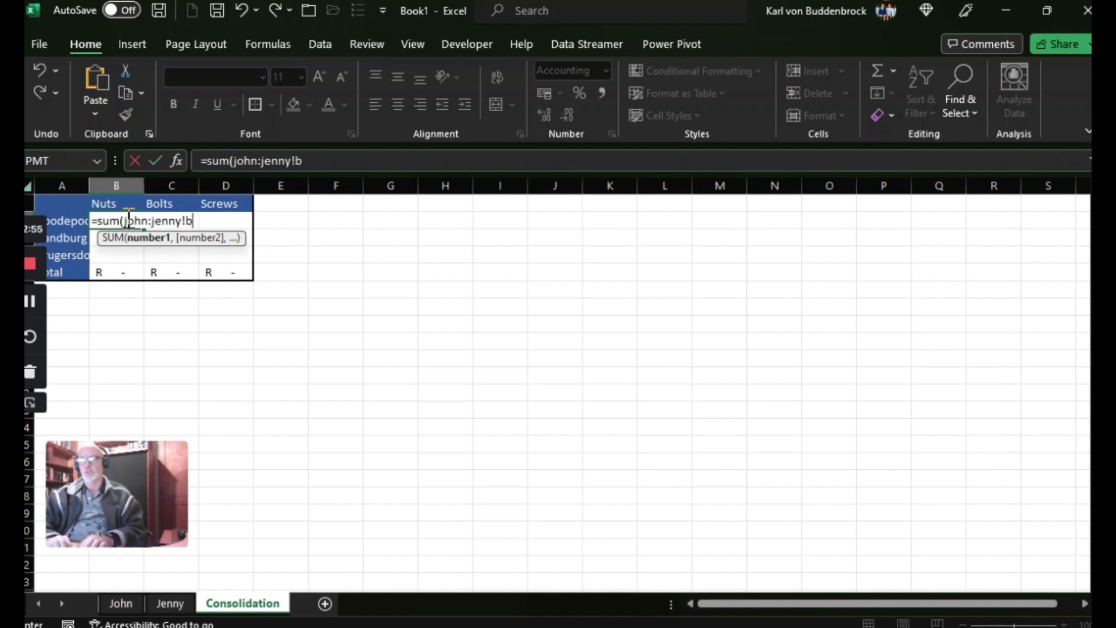
pyautogui.write('2)')
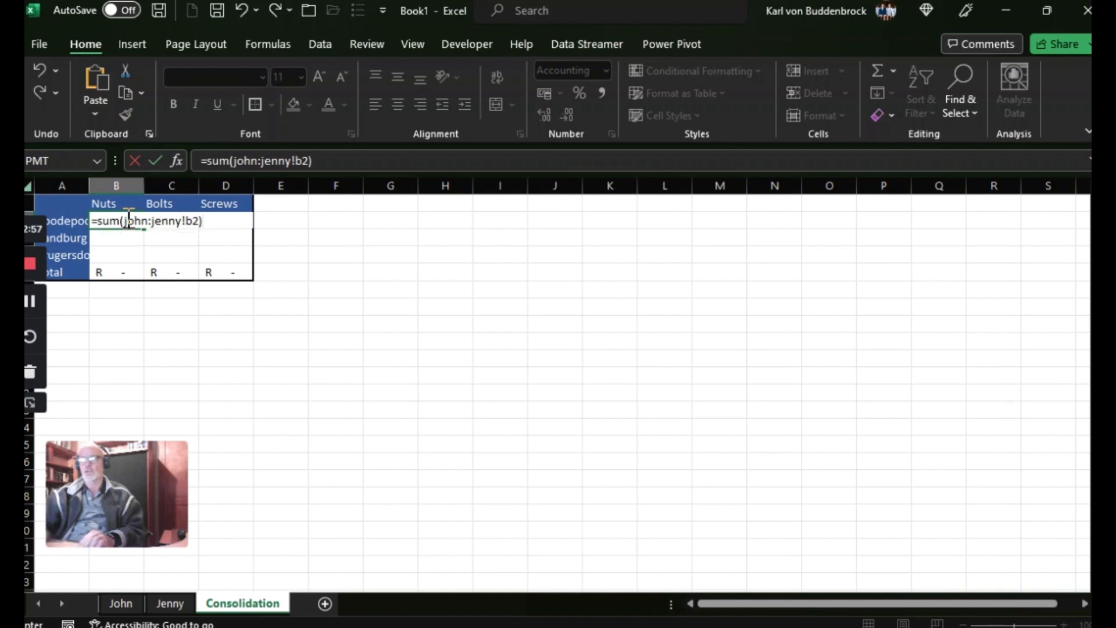
pyautogui.click(155, 161)
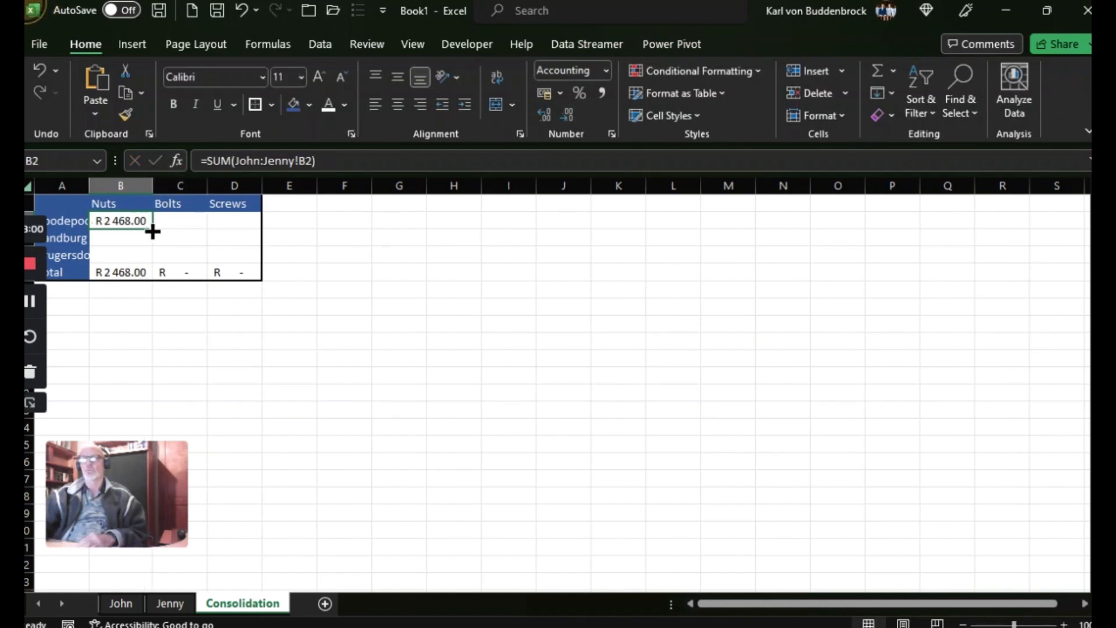
pyautogui.moveTo(153, 229); pyautogui.dragTo(148, 263)
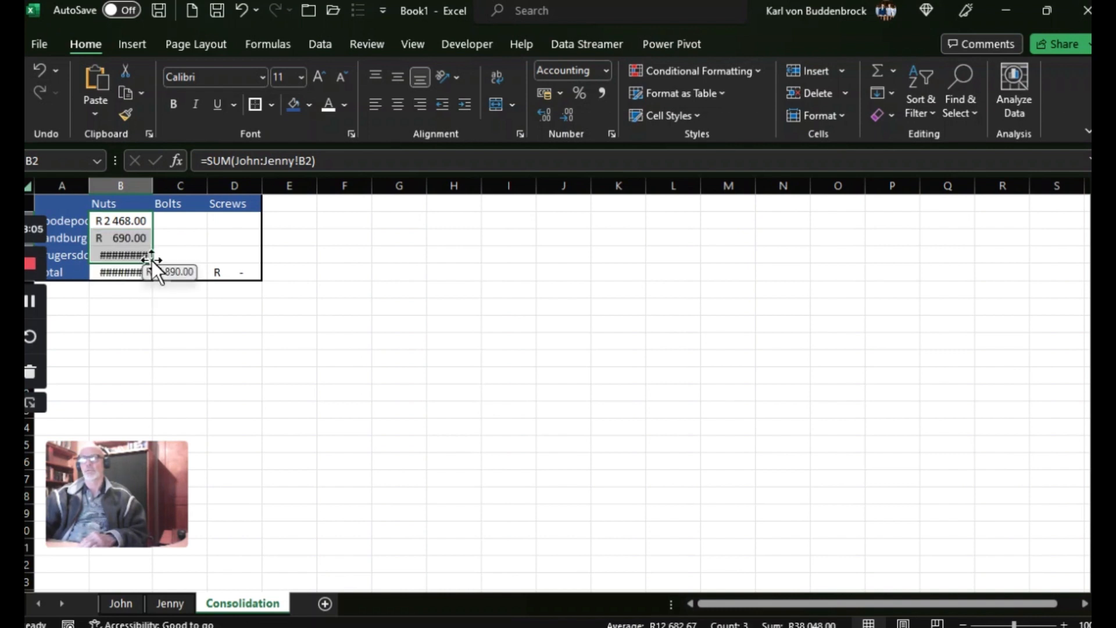
pyautogui.moveTo(152, 260); pyautogui.dragTo(239, 249)
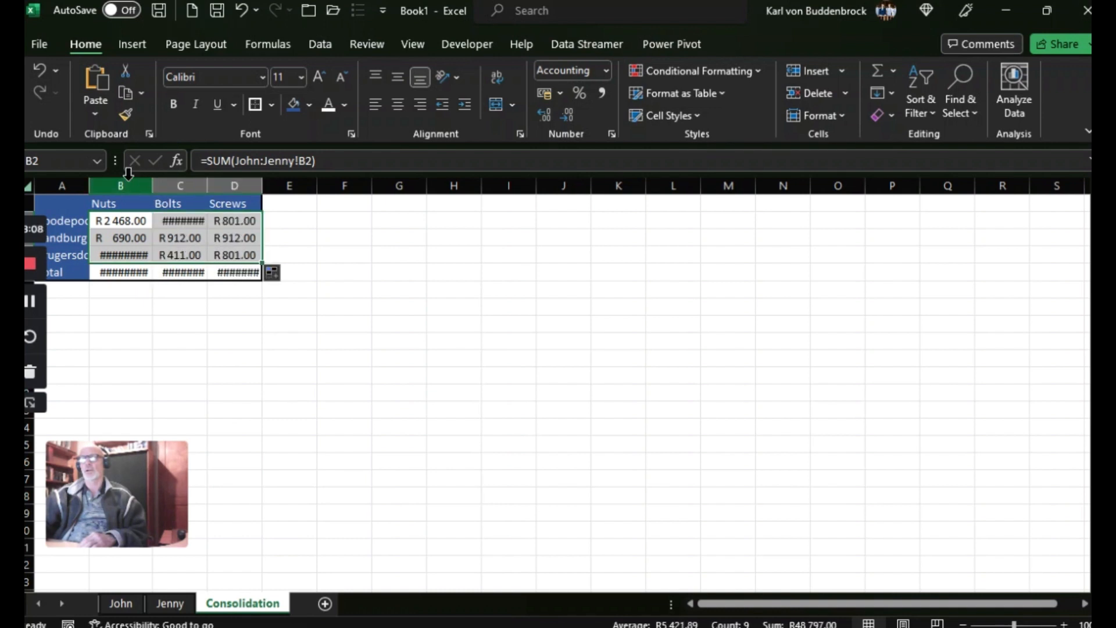
# Autofit columns B:D on the Consolidation and second person's worksheets, and column D on the first person's worksheet
pyautogui.moveTo(120, 178); pyautogui.dragTo(242, 182)
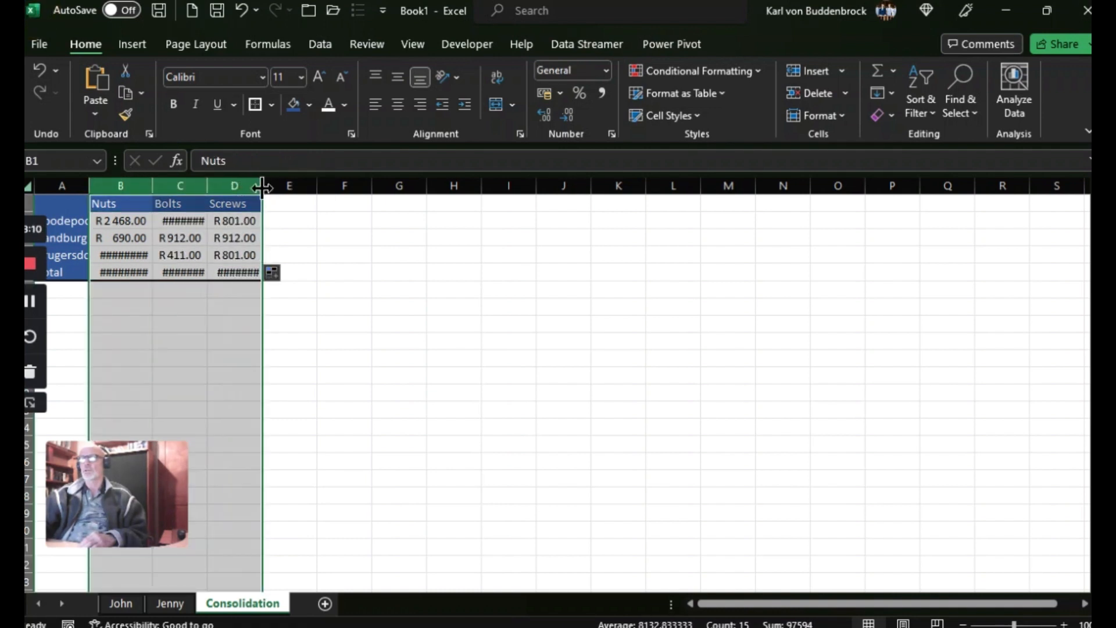
pyautogui.doubleClick(262, 182)
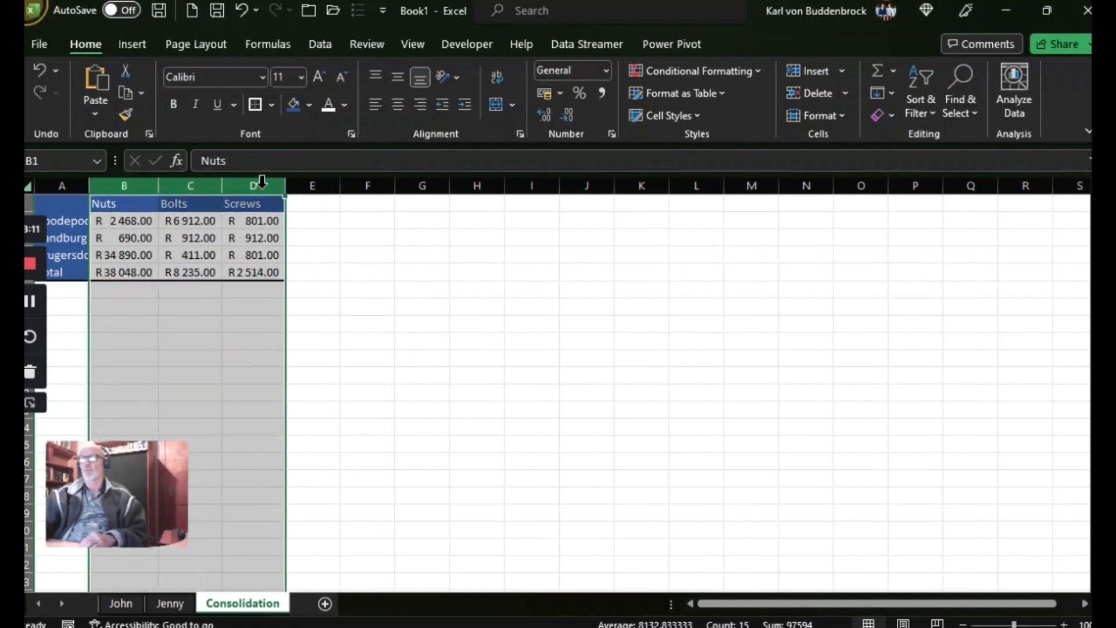
pyautogui.click(170, 605)
pyautogui.moveTo(139, 185); pyautogui.dragTo(215, 184)
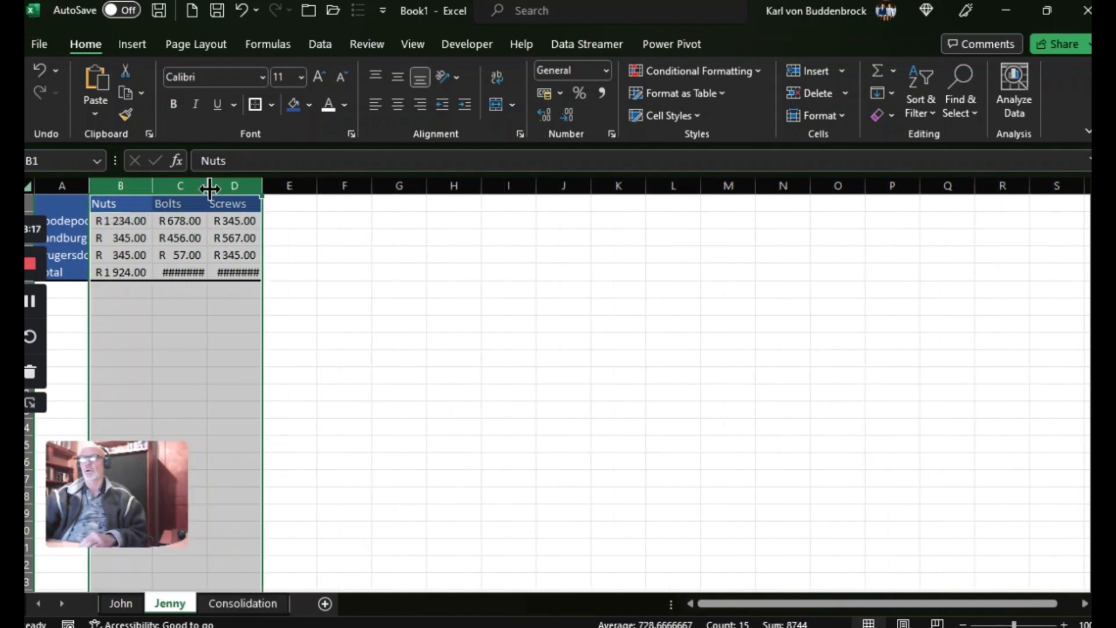
pyautogui.doubleClick(207, 184)
pyautogui.click(120, 603)
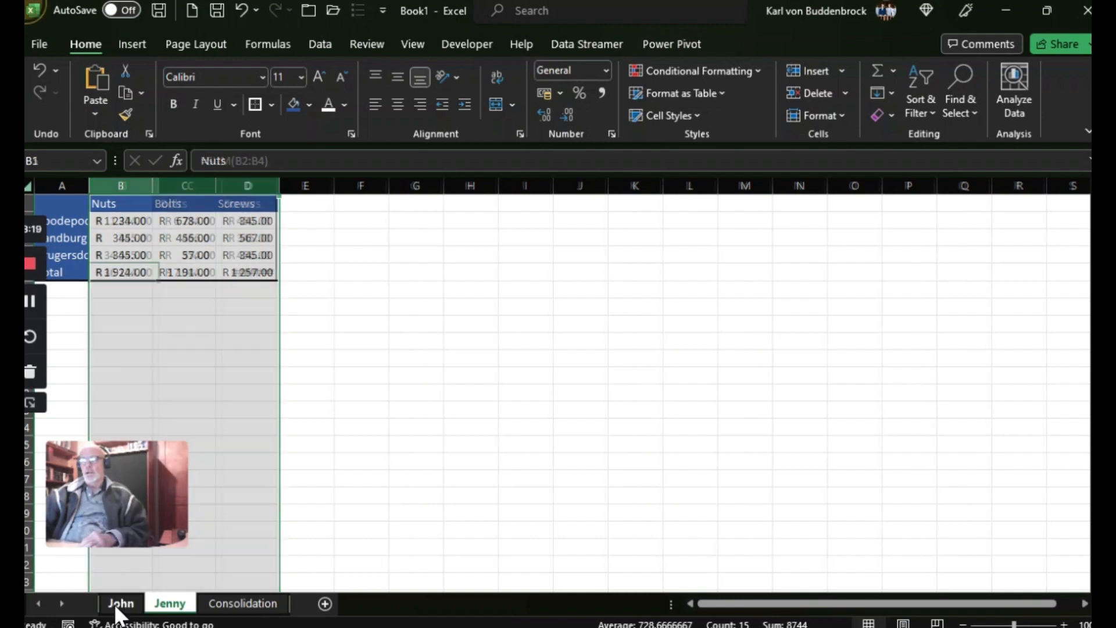
pyautogui.doubleClick(288, 181)
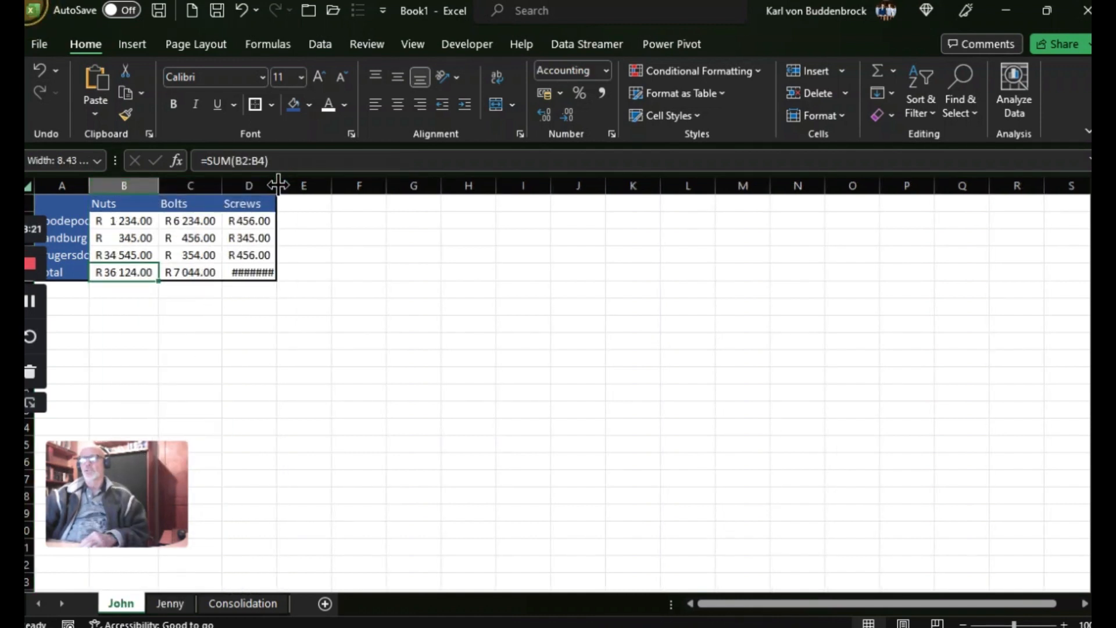
# Set the first person's sheet tab colour to red and give the second person's sheet tab a theme colour
pyautogui.click(117, 609)
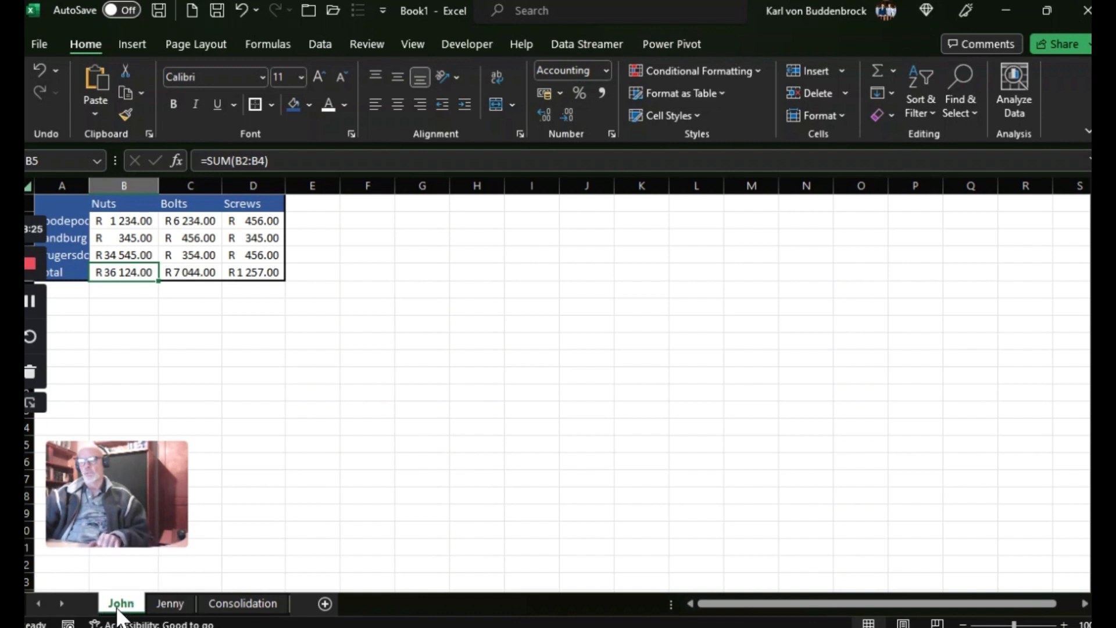
pyautogui.rightClick(118, 611)
pyautogui.moveTo(208, 518)
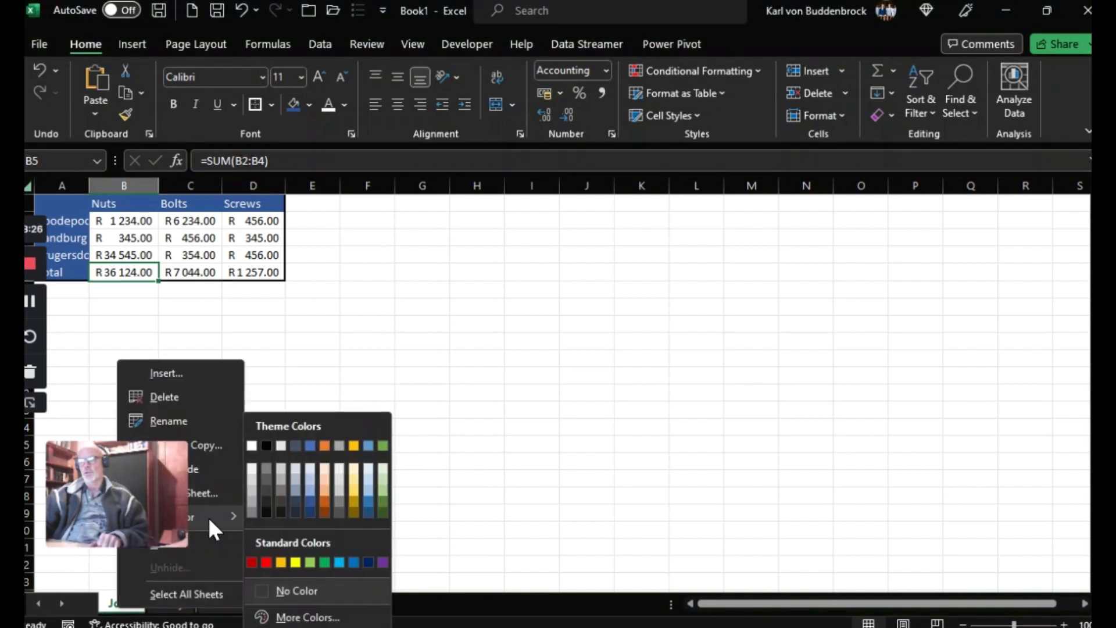
pyautogui.click(264, 563)
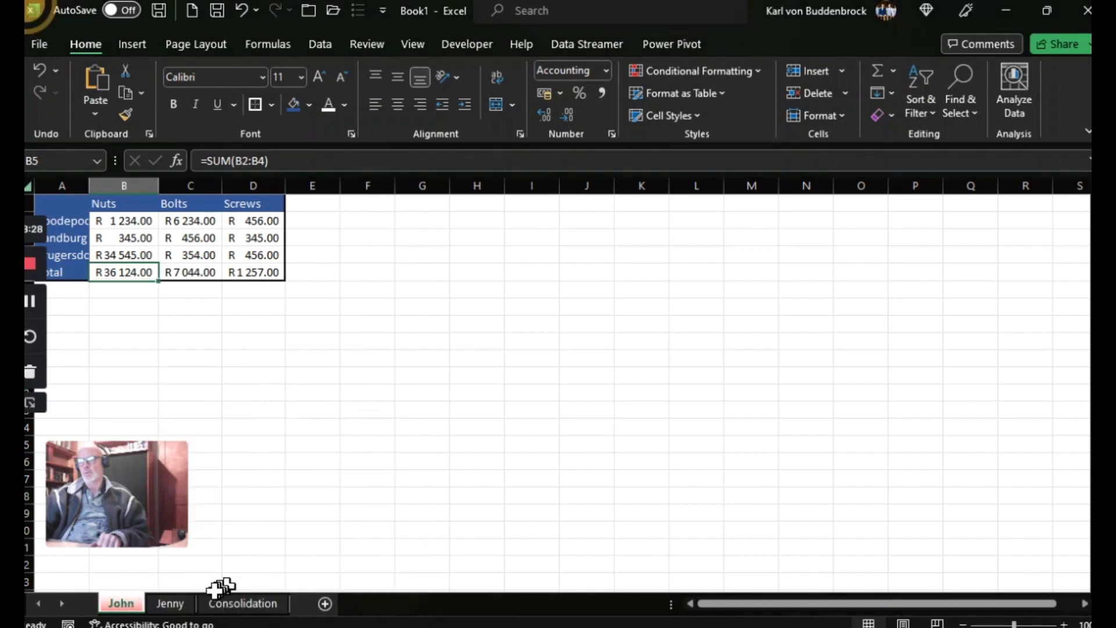
pyautogui.rightClick(172, 603)
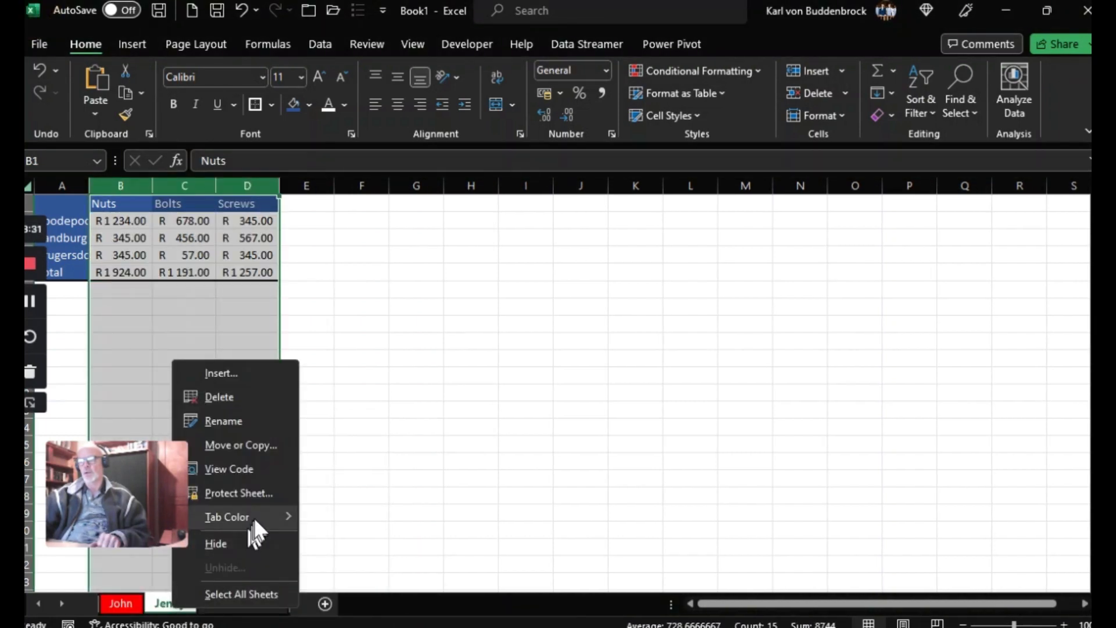
pyautogui.moveTo(255, 515)
pyautogui.click(369, 488)
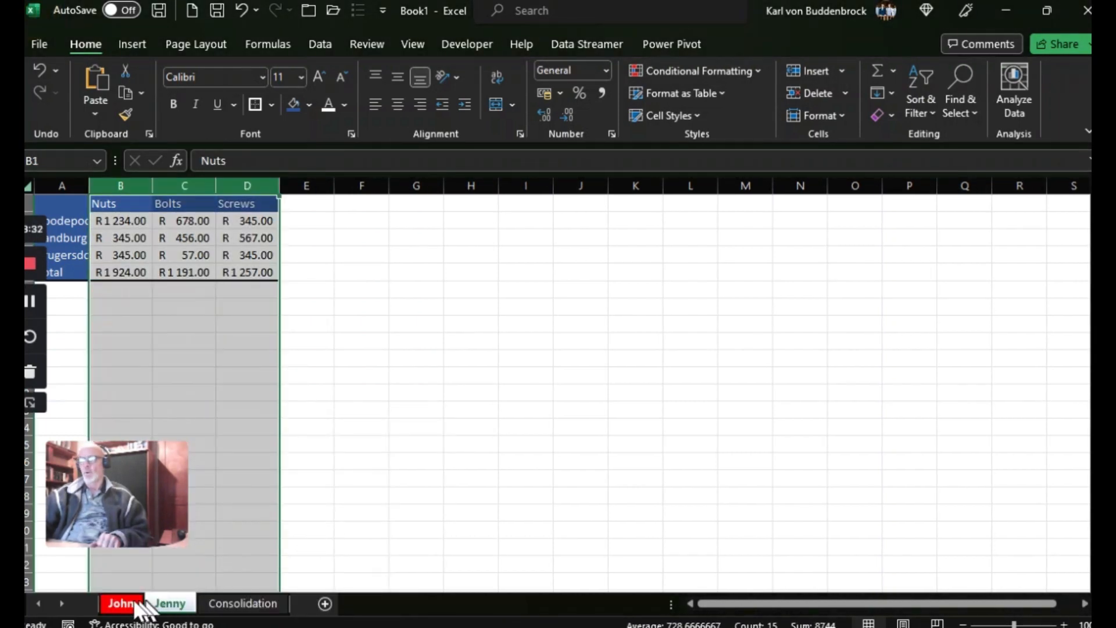
# Review the two people's worksheets and the Consolidation sheet, examining the 3-D SUM formula in Consolidation cell B2
pyautogui.click(135, 604)
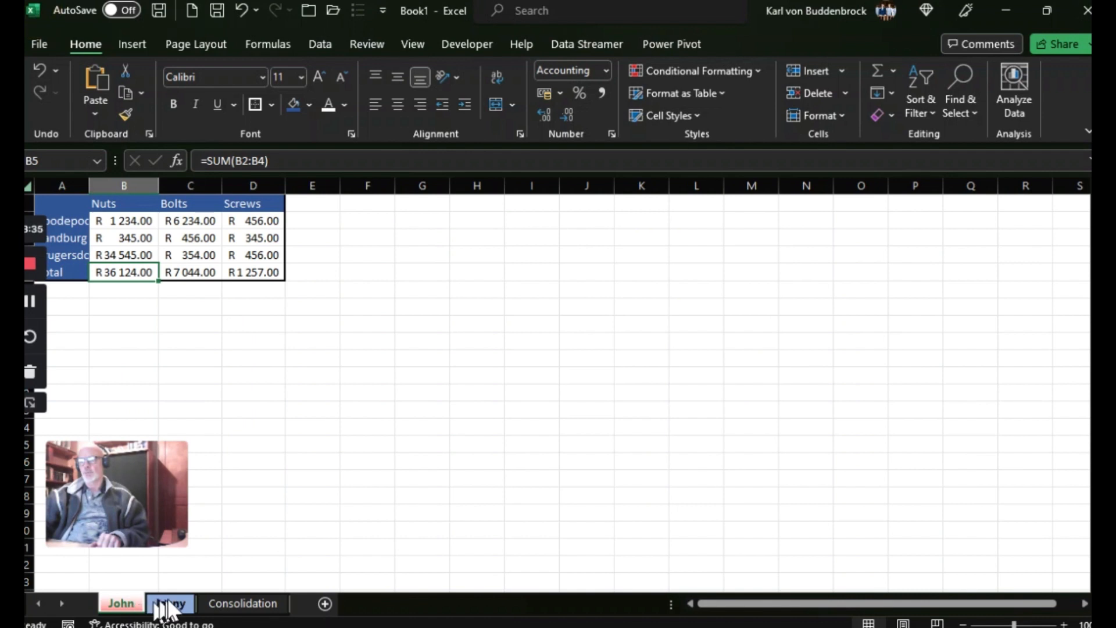
pyautogui.click(166, 604)
pyautogui.click(212, 604)
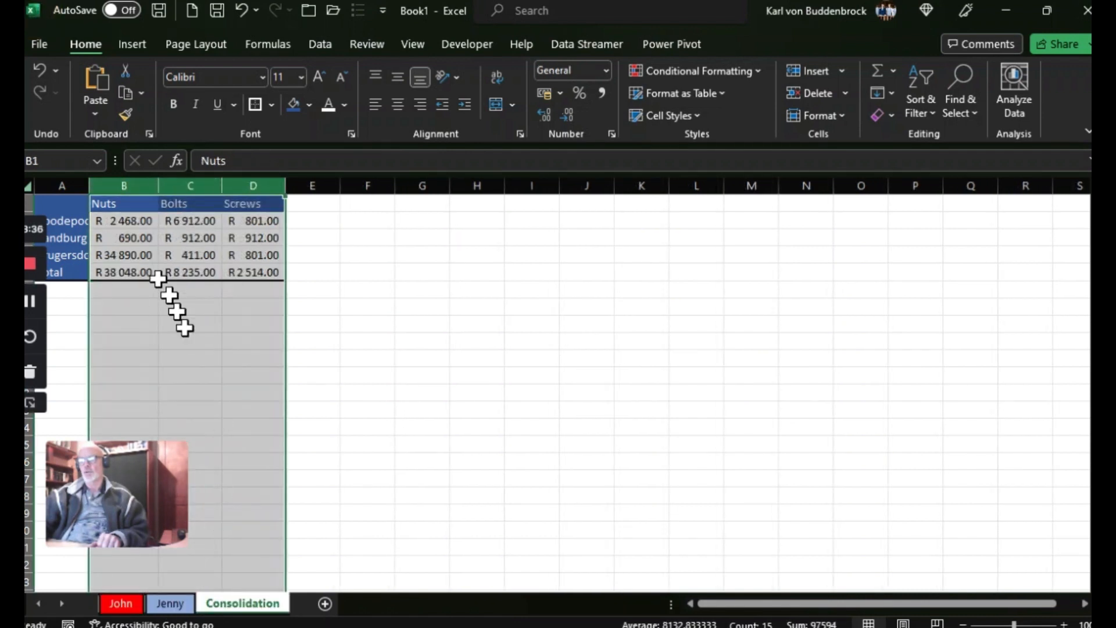
pyautogui.click(130, 220)
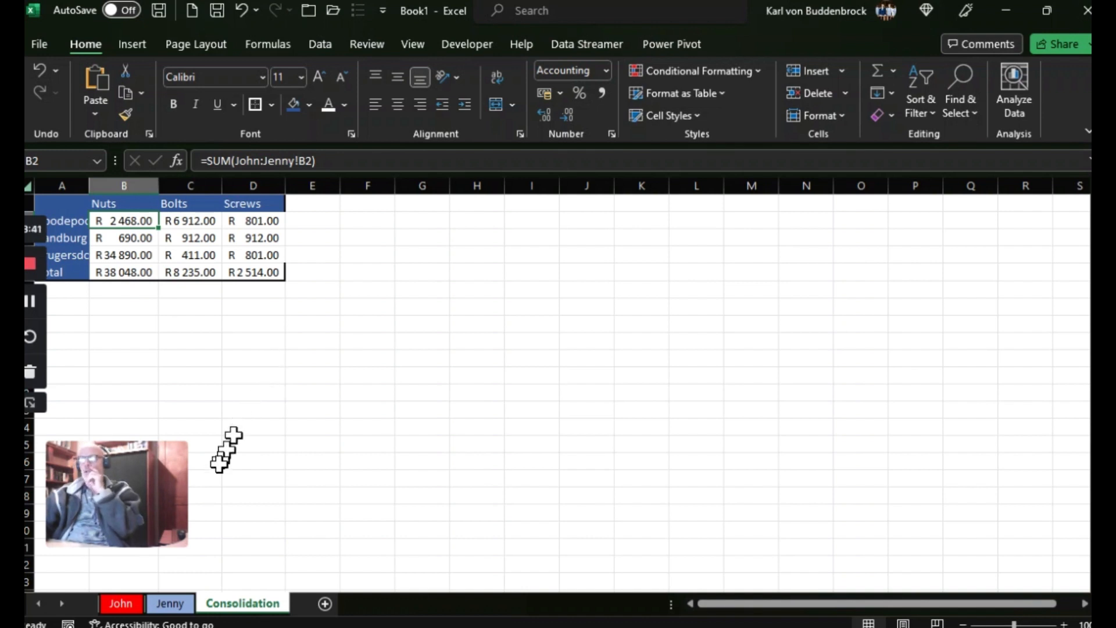
pyautogui.click(167, 604)
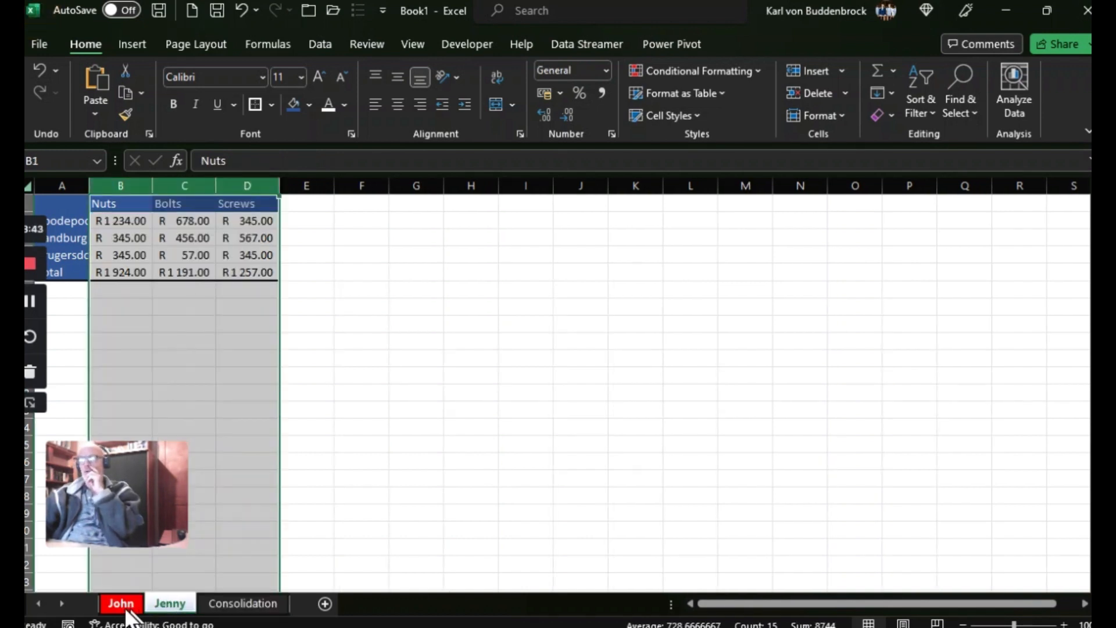
pyautogui.click(259, 511)
# Widen column D slightly on the Consolidation sheet and select D2 to show its formula
pyautogui.click(232, 604)
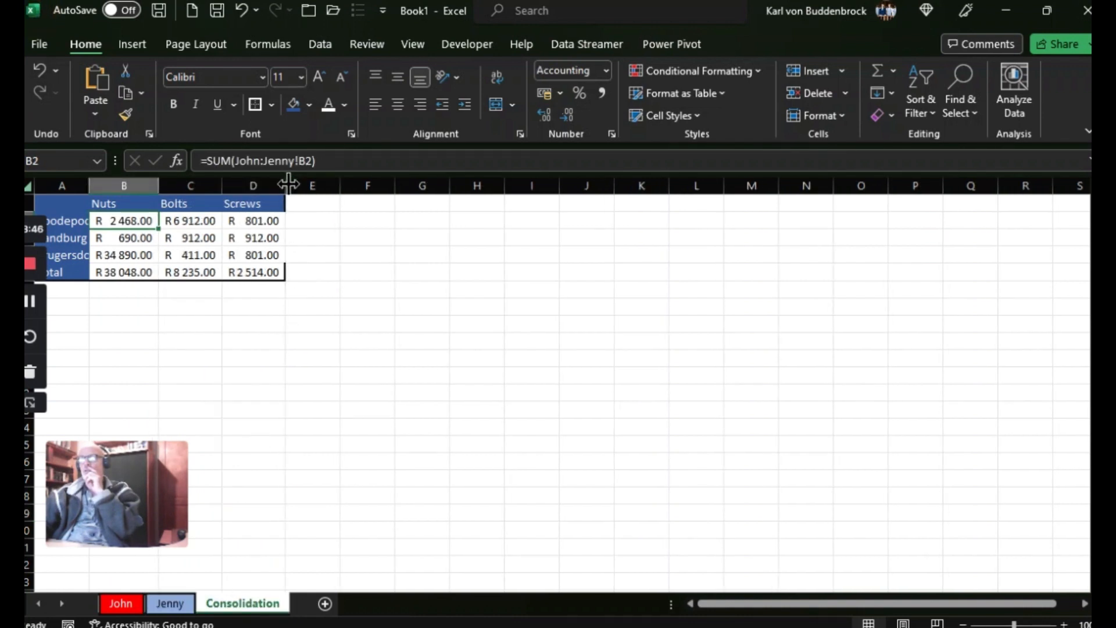
pyautogui.moveTo(289, 184); pyautogui.dragTo(303, 186)
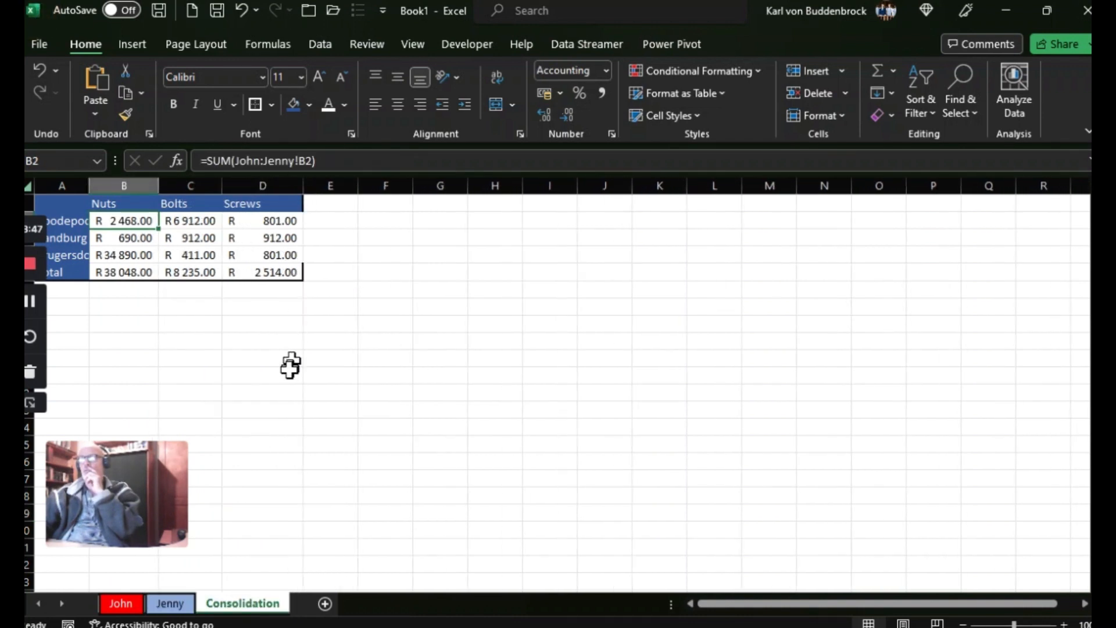
pyautogui.click(278, 219)
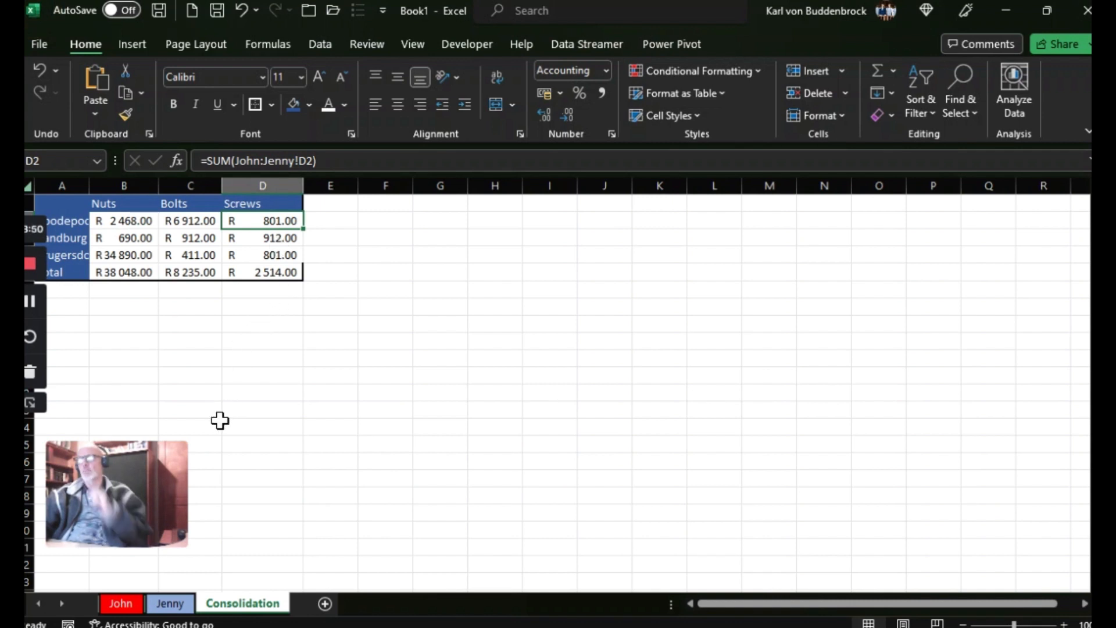